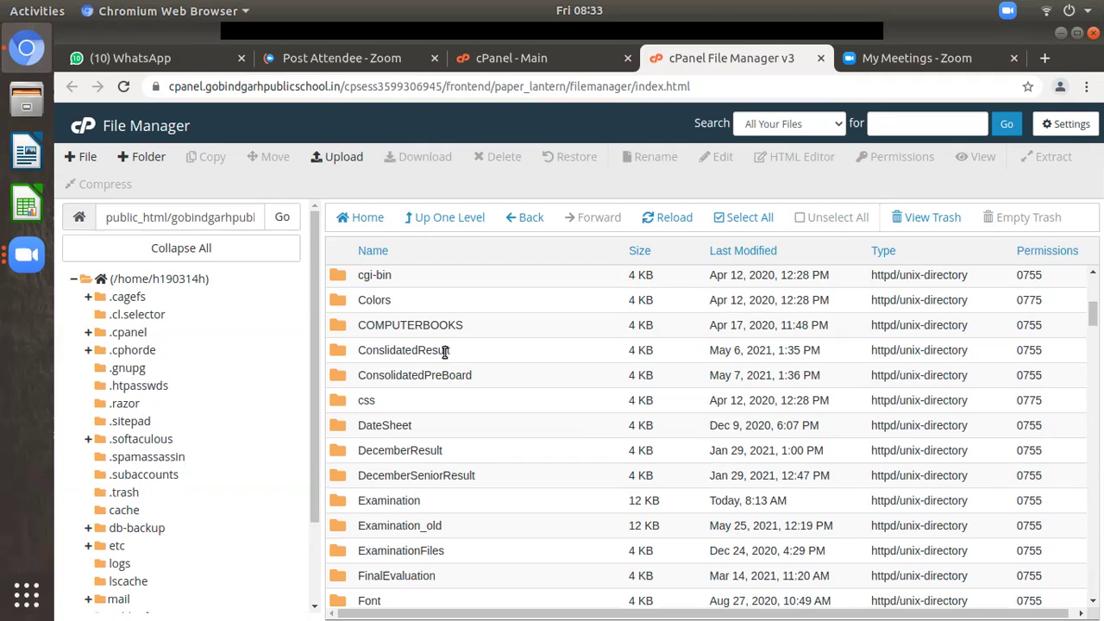
- Scroll the File Manager listing and open the GPS_ComputerFaculty folder
scroll(419, 480, down, 5)
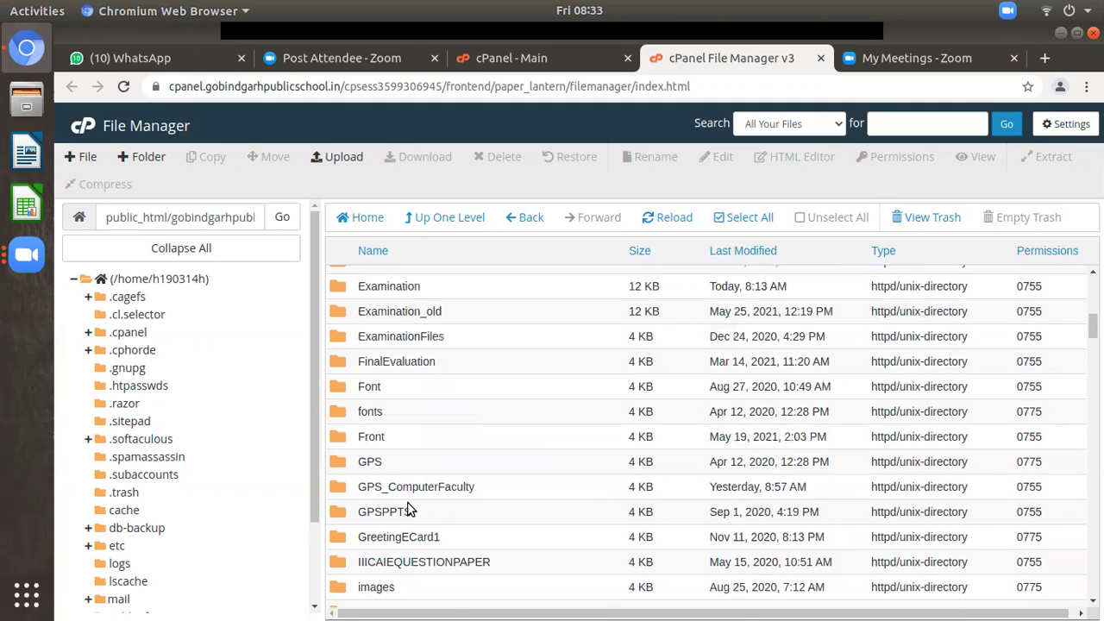
scroll(403, 501, down, 4)
scroll(403, 499, down, 4)
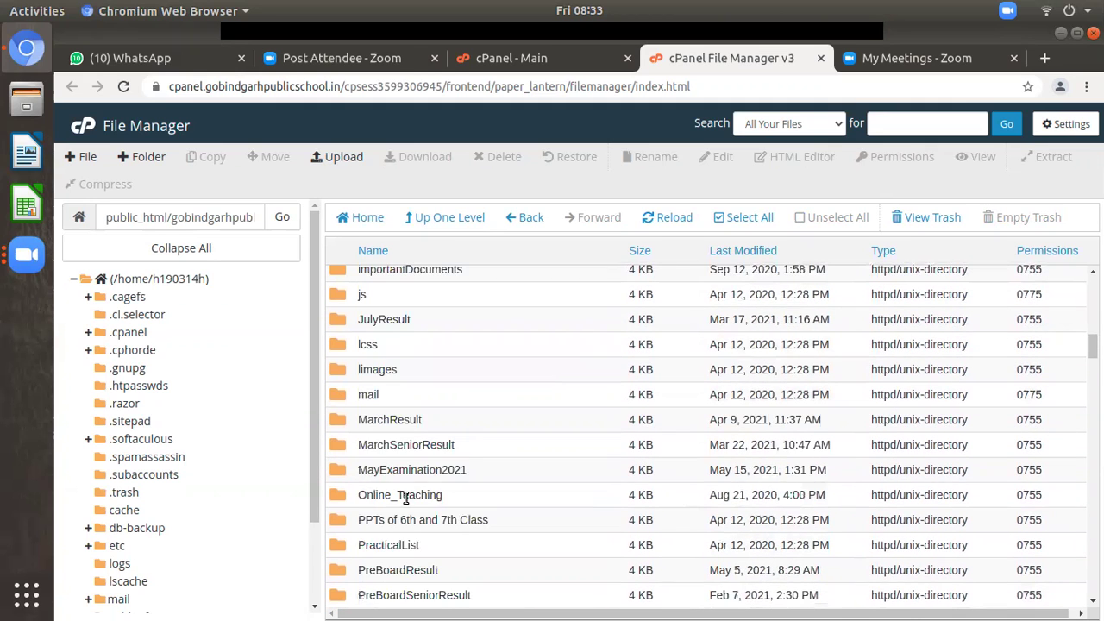
scroll(405, 497, up, 9)
scroll(405, 503, down, 2)
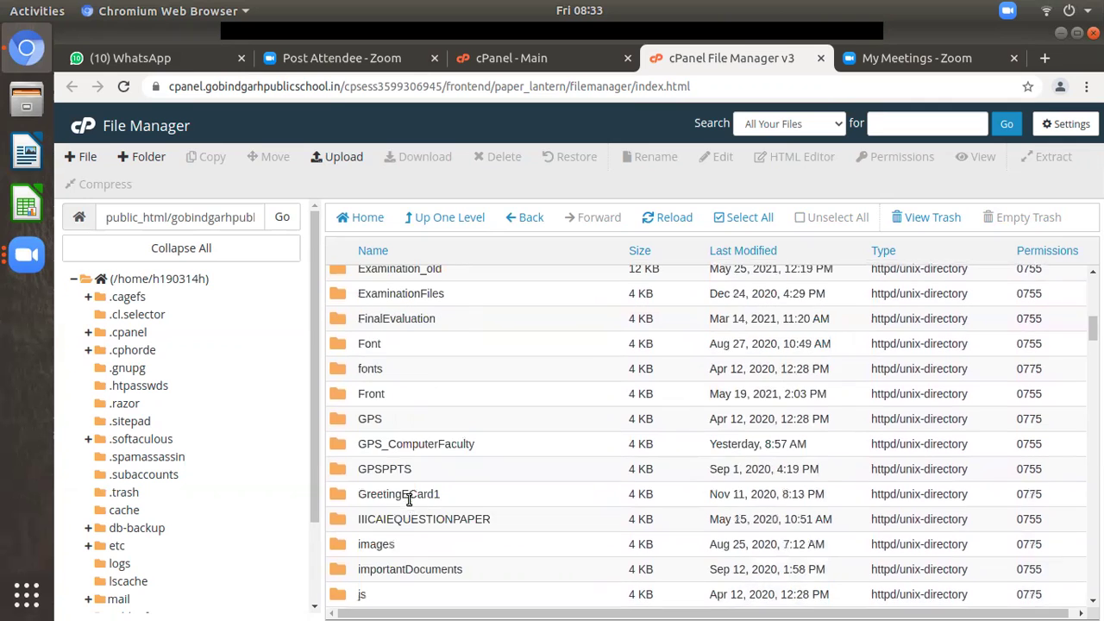
scroll(411, 489, down, 6)
scroll(414, 493, down, 16)
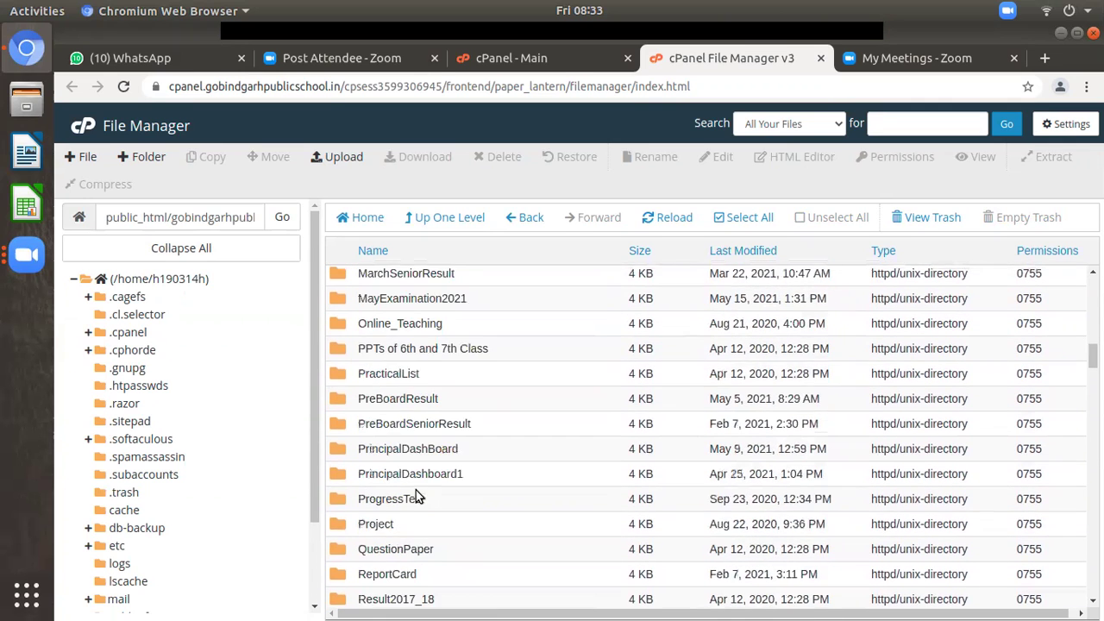
scroll(420, 499, up, 3)
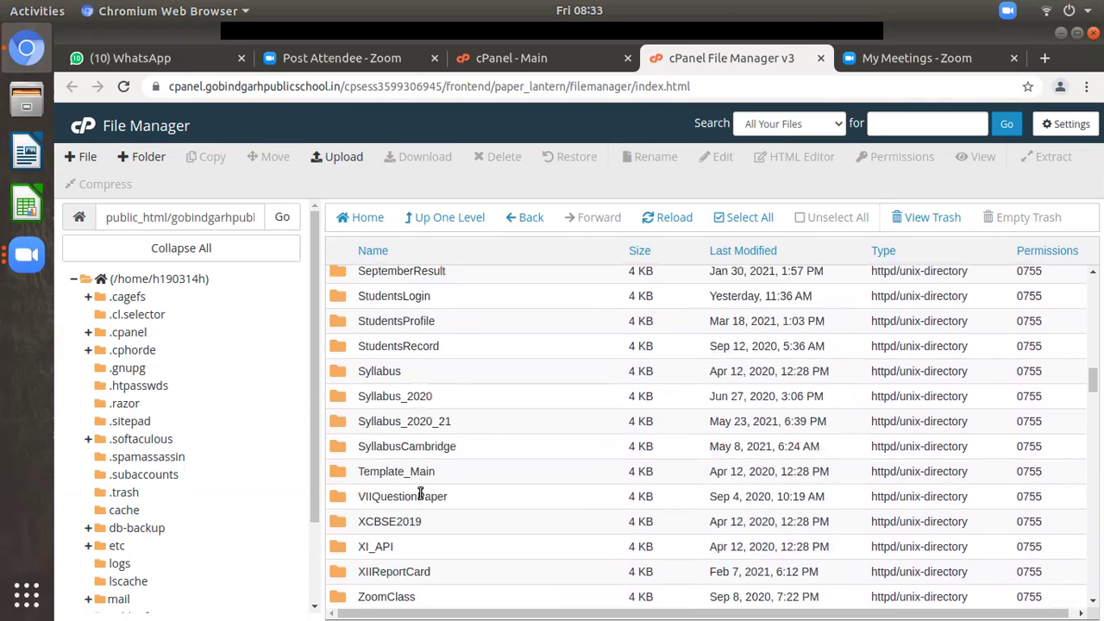
scroll(505, 492, up, 4)
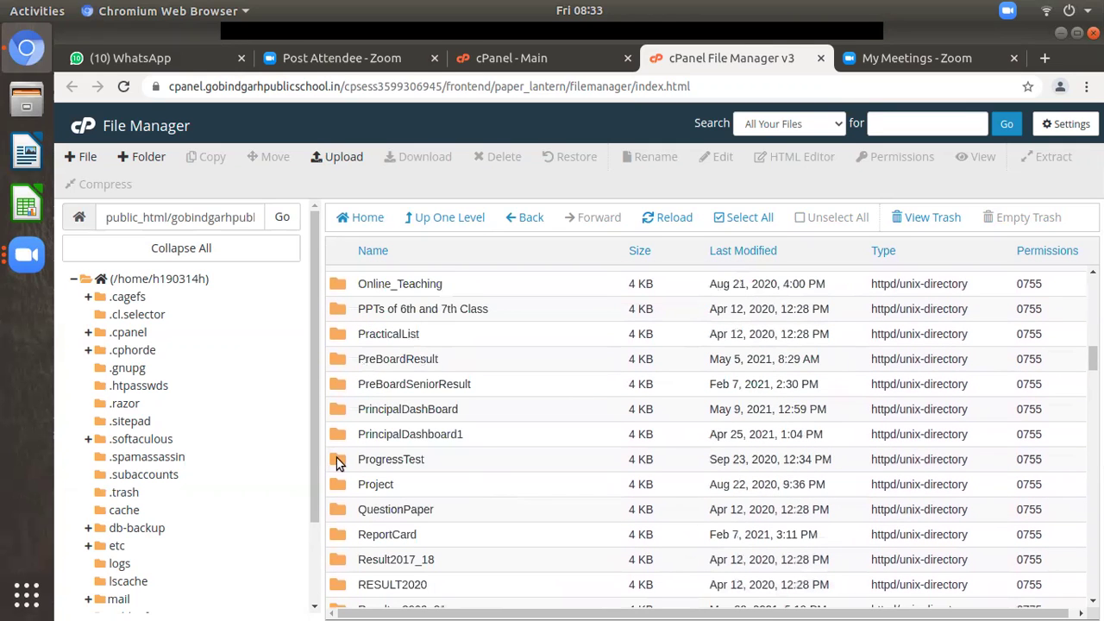
scroll(358, 408, up, 5)
double_click(358, 405)
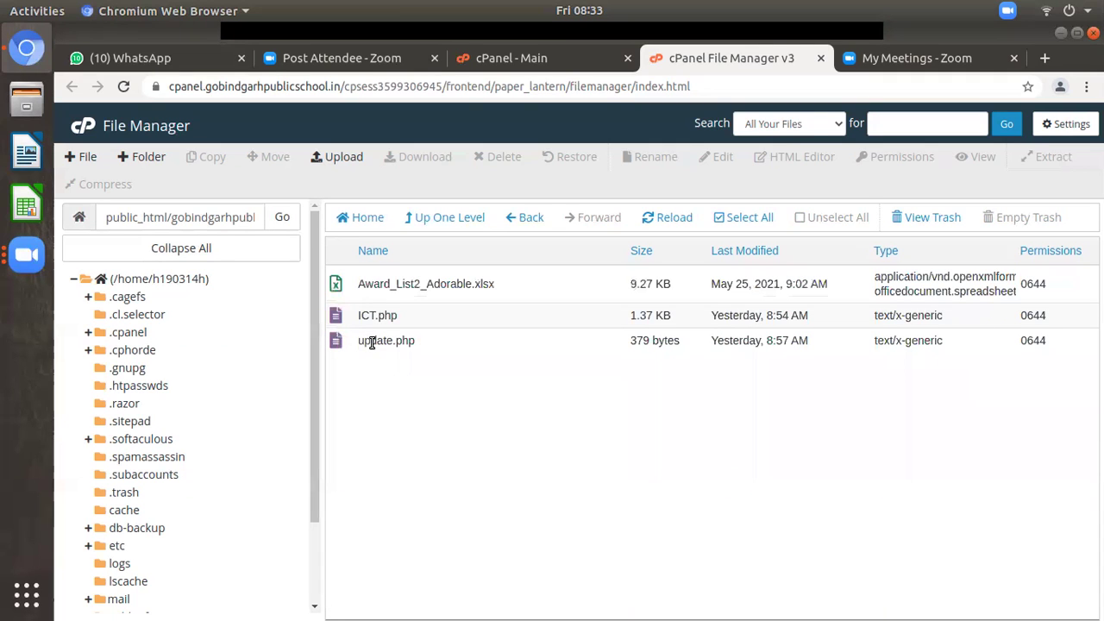
- Select ICT.php and update.php in turn, ending with ICT.php selected
click(345, 319)
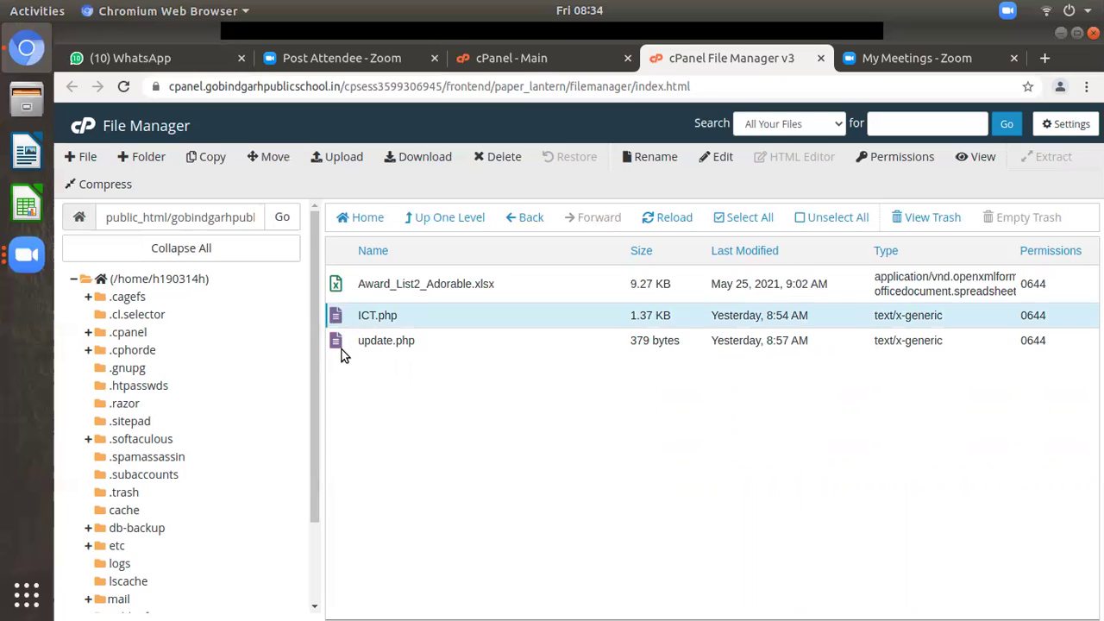
click(344, 352)
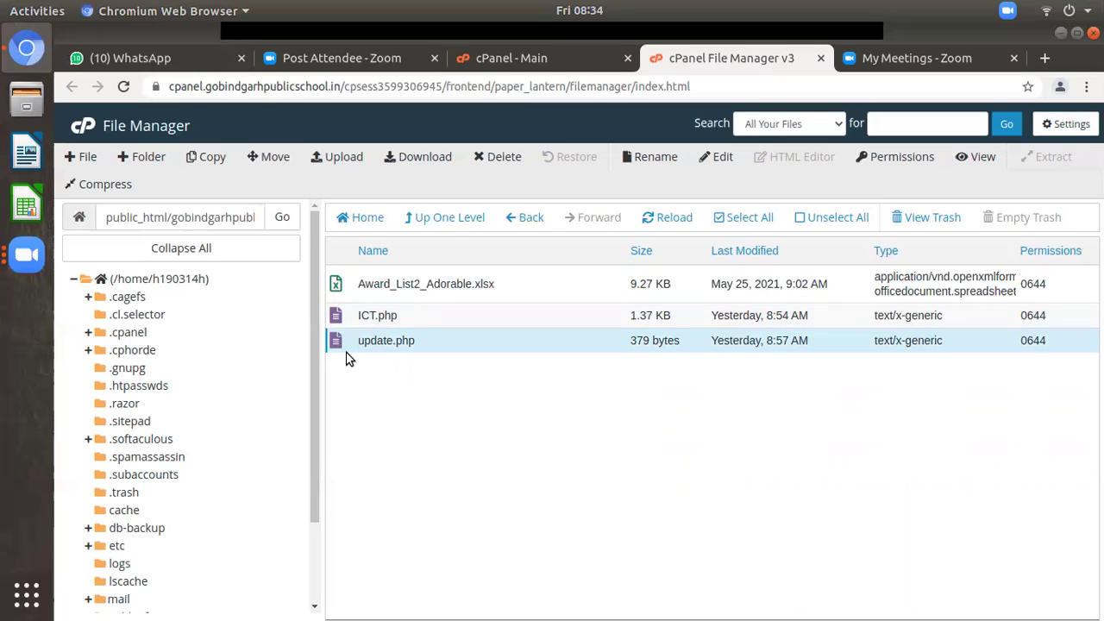
click(346, 319)
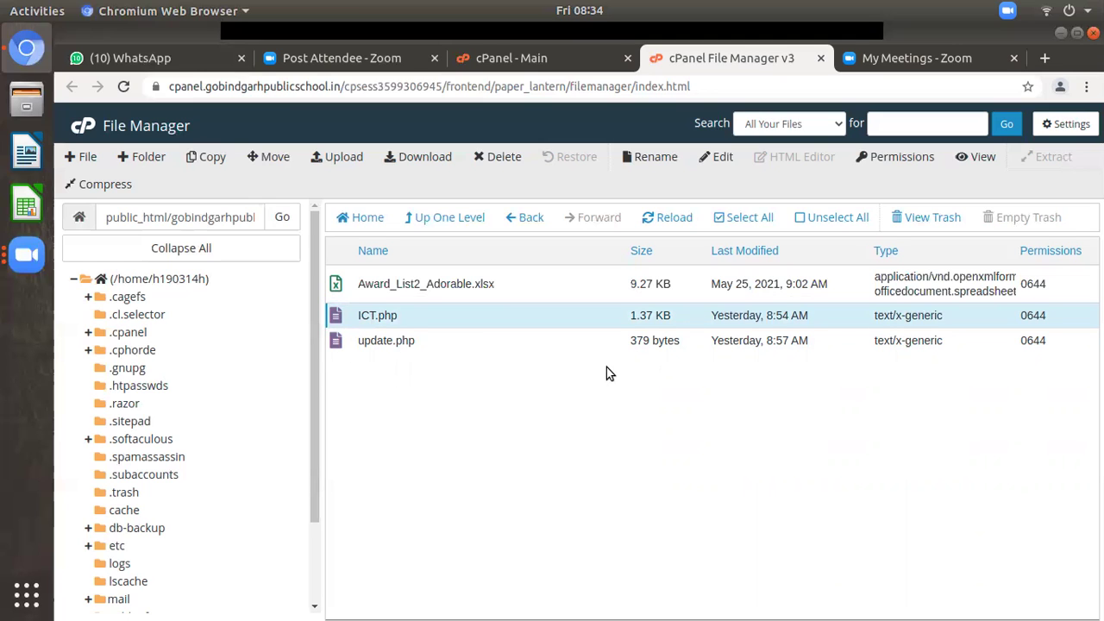
click(414, 340)
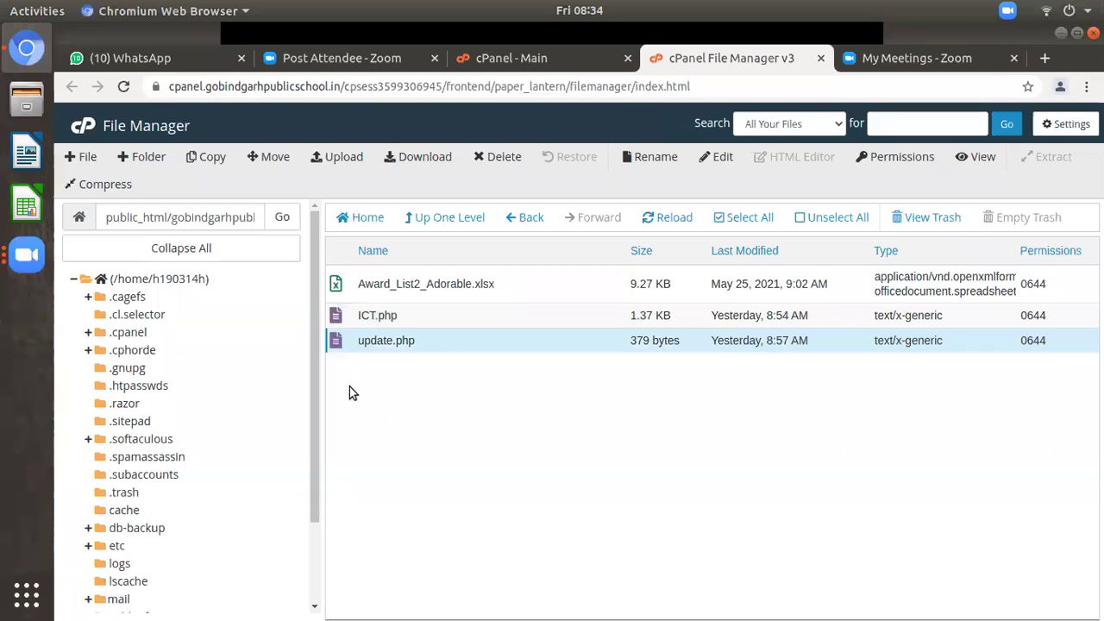
click(449, 316)
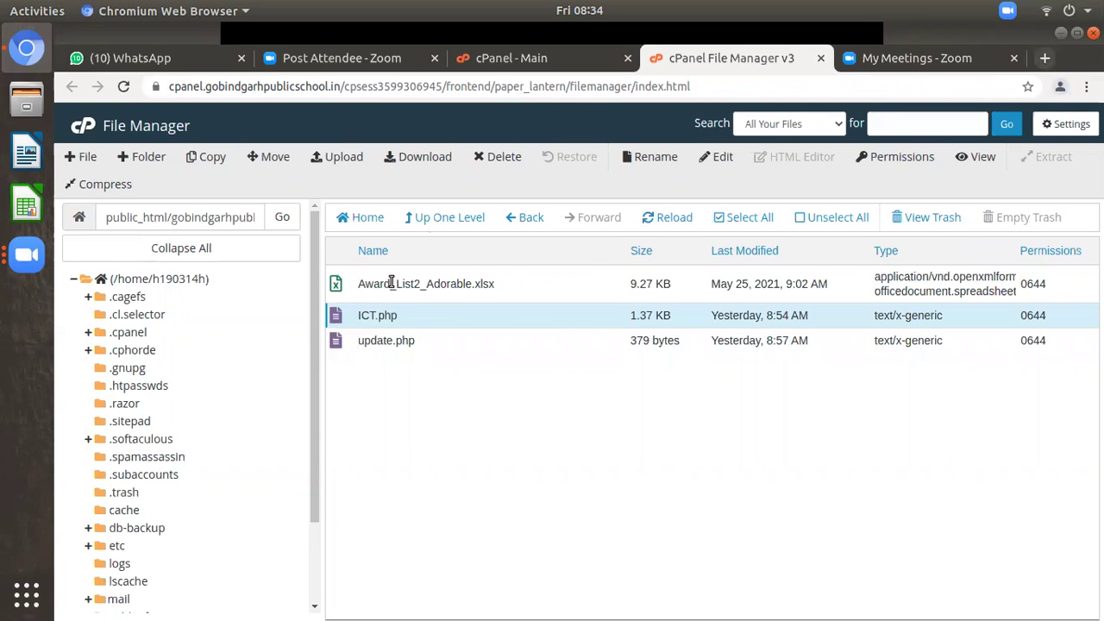
- Open ICT.php through its Edit action and update.php by double-clicking, each in a code-editor tab
right_click(349, 320)
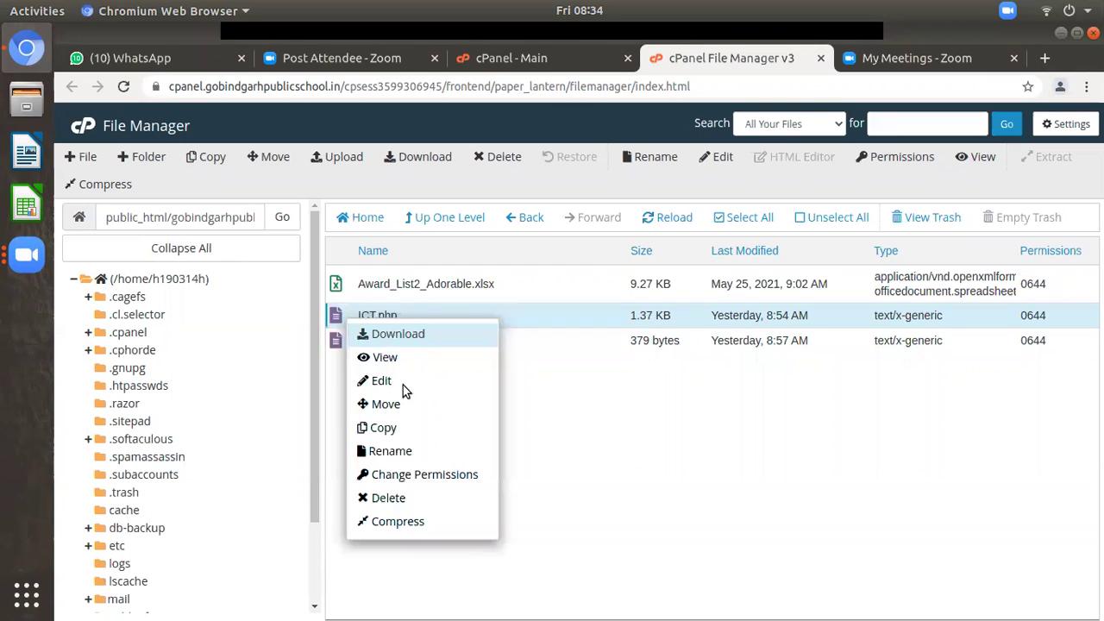
click(403, 385)
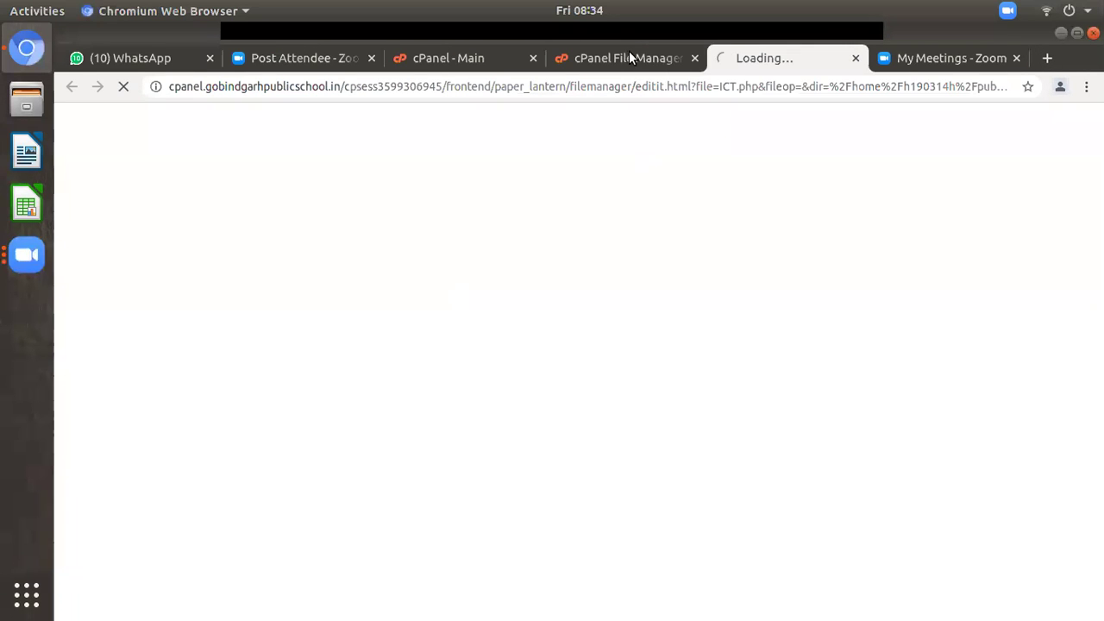
click(629, 51)
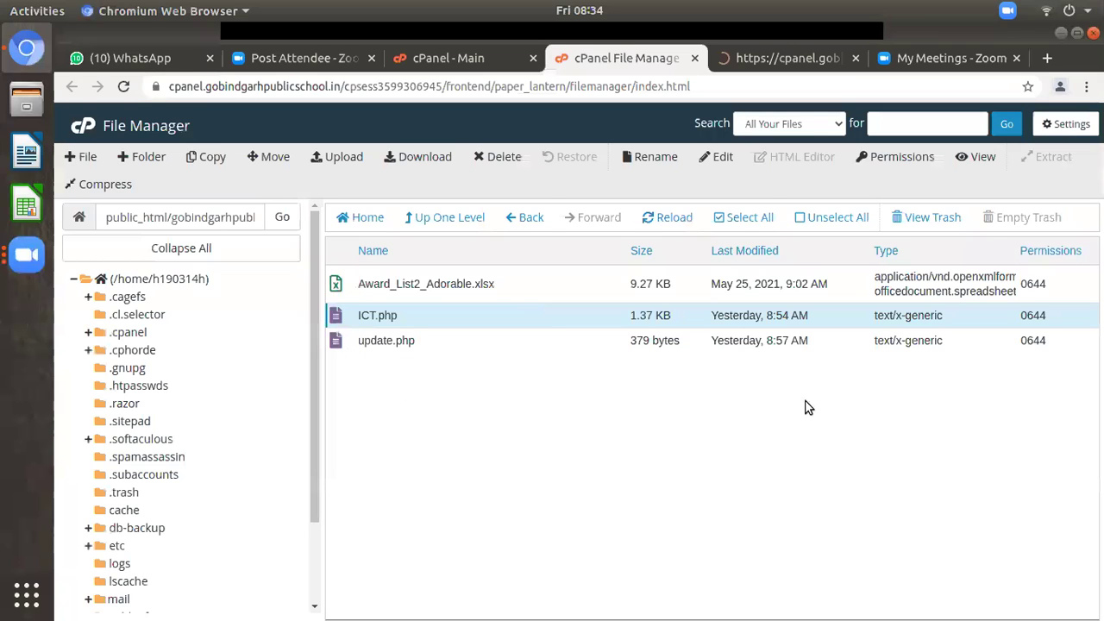
double_click(802, 340)
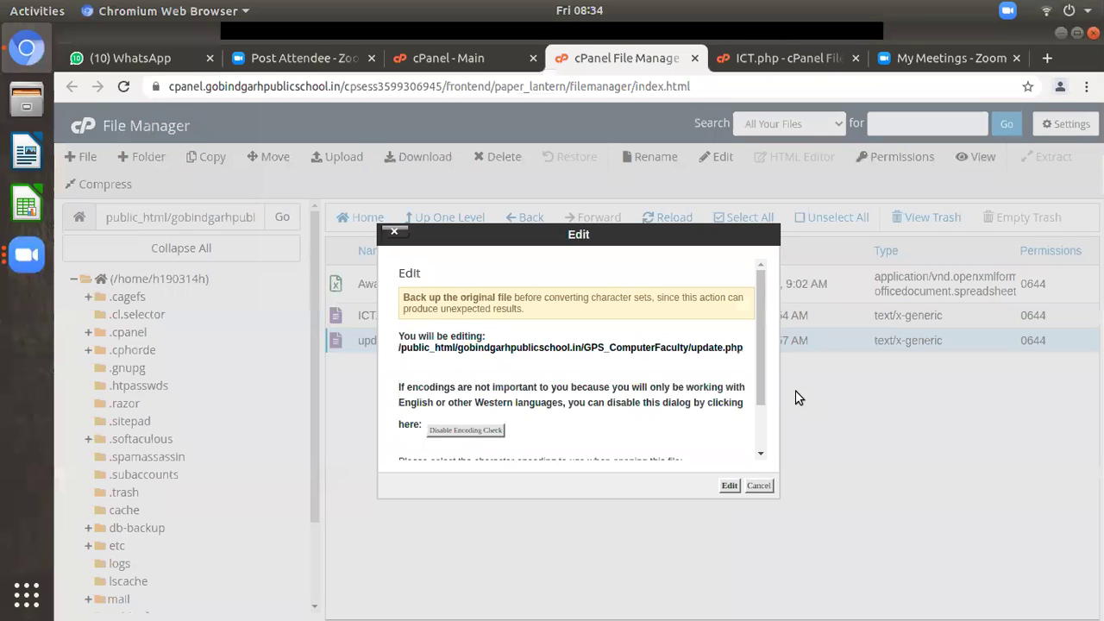
click(729, 487)
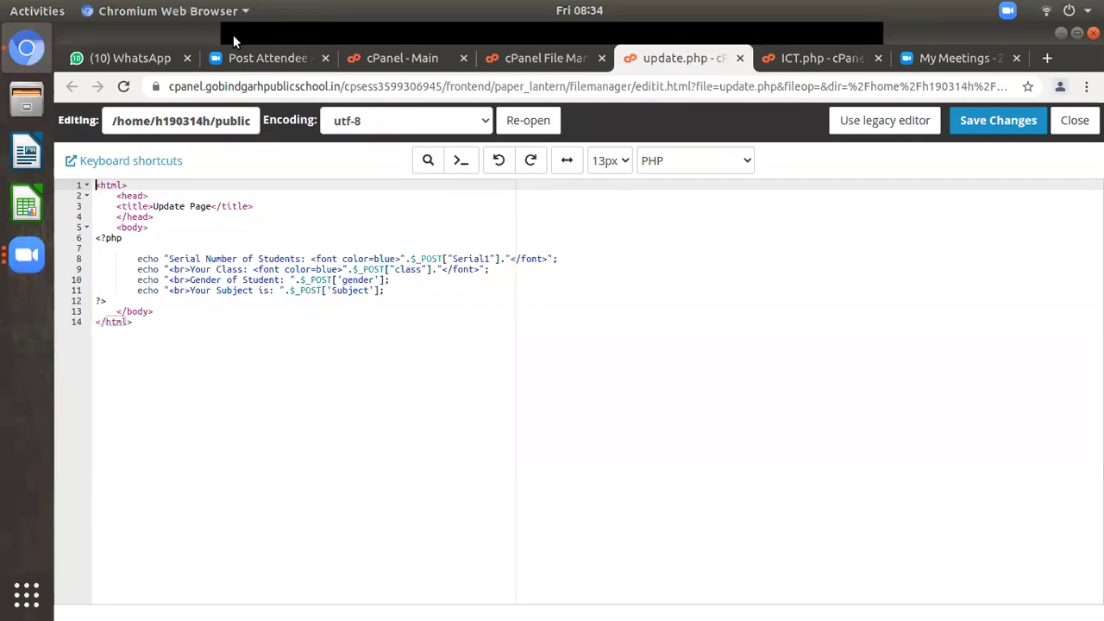
- Place the cursor at the end of update.php's code, then switch the view to ICT.php's 40-line form
click(570, 321)
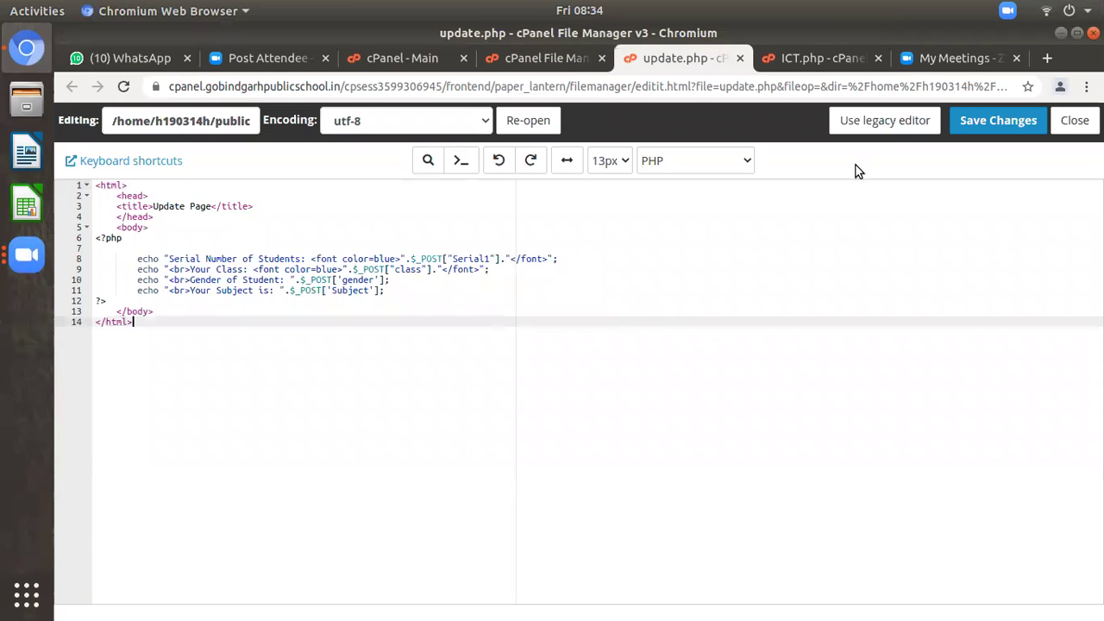
click(816, 60)
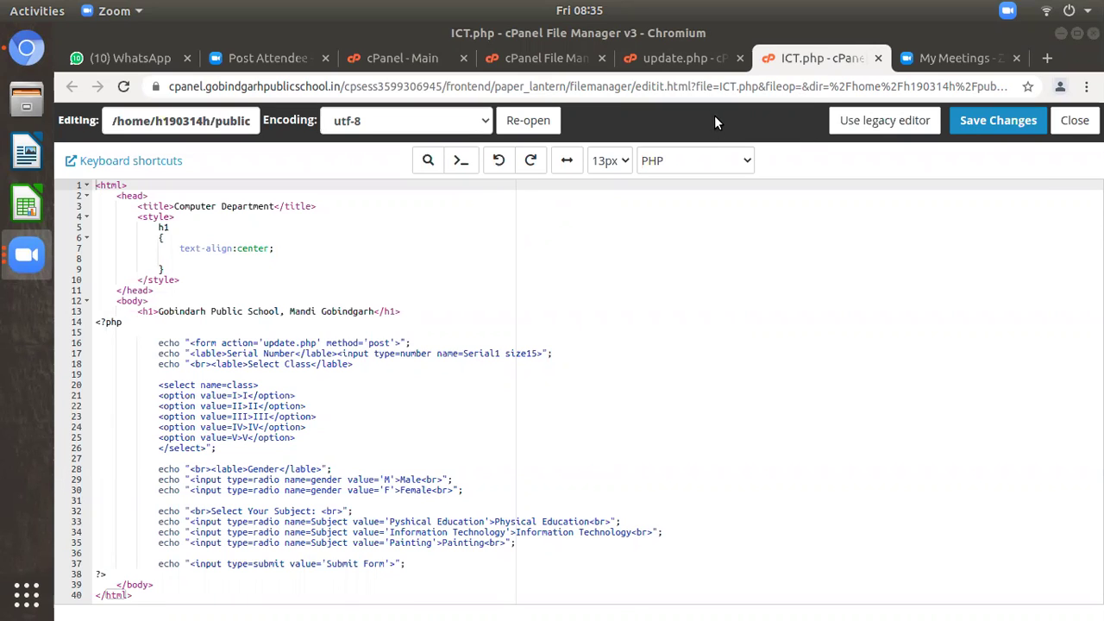
- Bring the browser forward and select the file name at the end of update.php's editing path
click(596, 344)
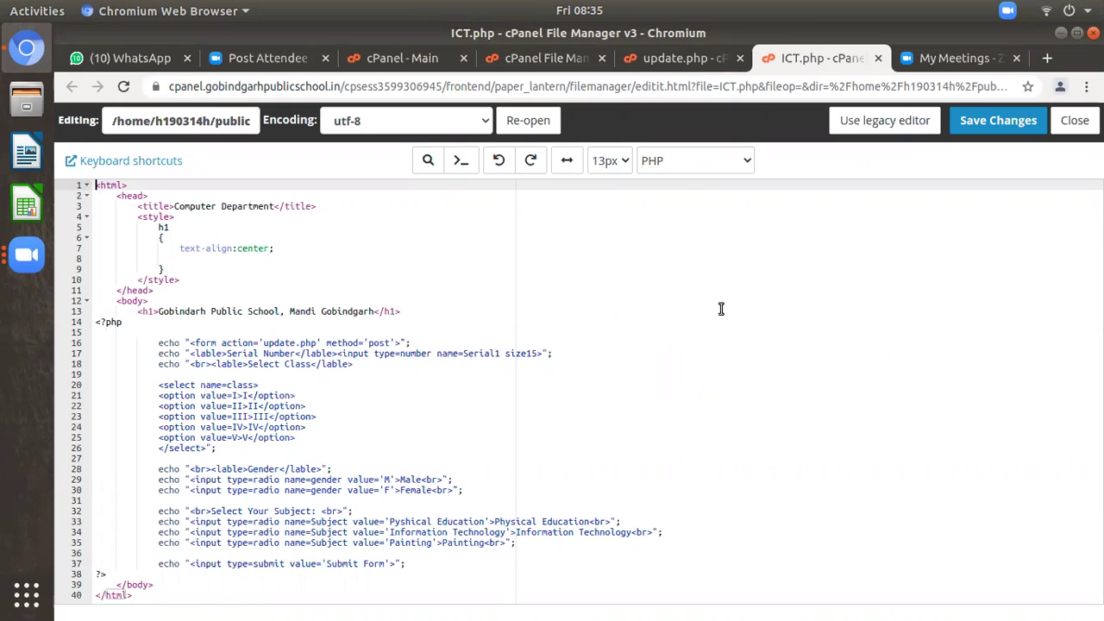
click(651, 59)
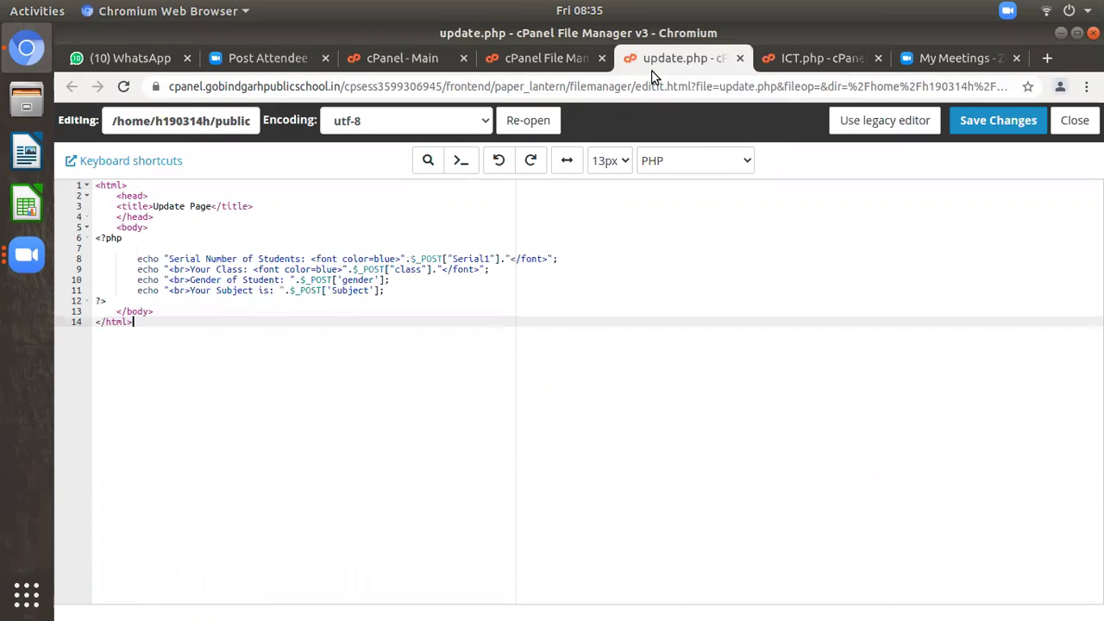
click(242, 125)
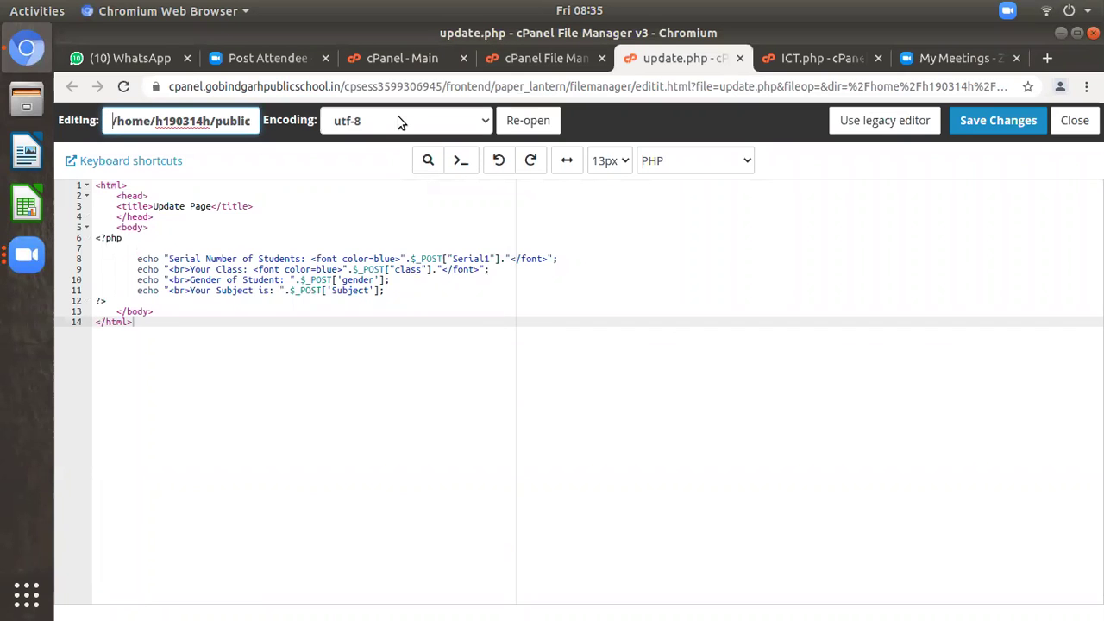
key(End)
key(shift+Left)
key(shift+Left)
key(shift+Left)
key(shift+Left)
key(shift+Left)
key(shift+Left)
key(shift+Left)
key(shift+Left)
key(shift+Left)
key(shift+Left)
key(shift+Left)
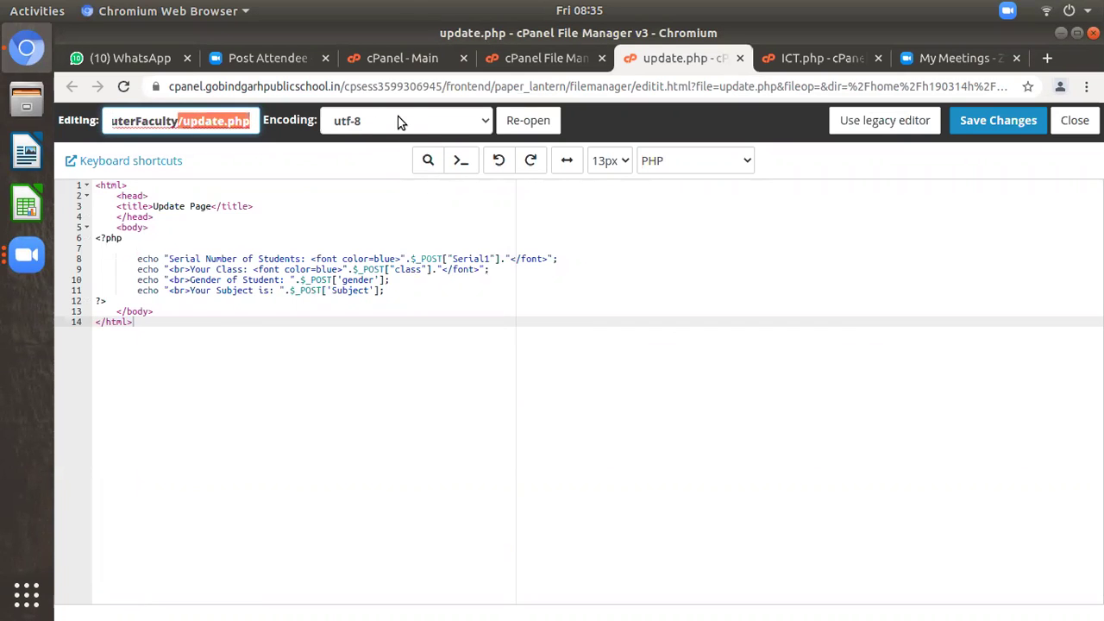
- Select ICT.php's path from gobindgarhpublicschool.in through GPS_ComputerFaculty/ICT.php for copying
click(815, 58)
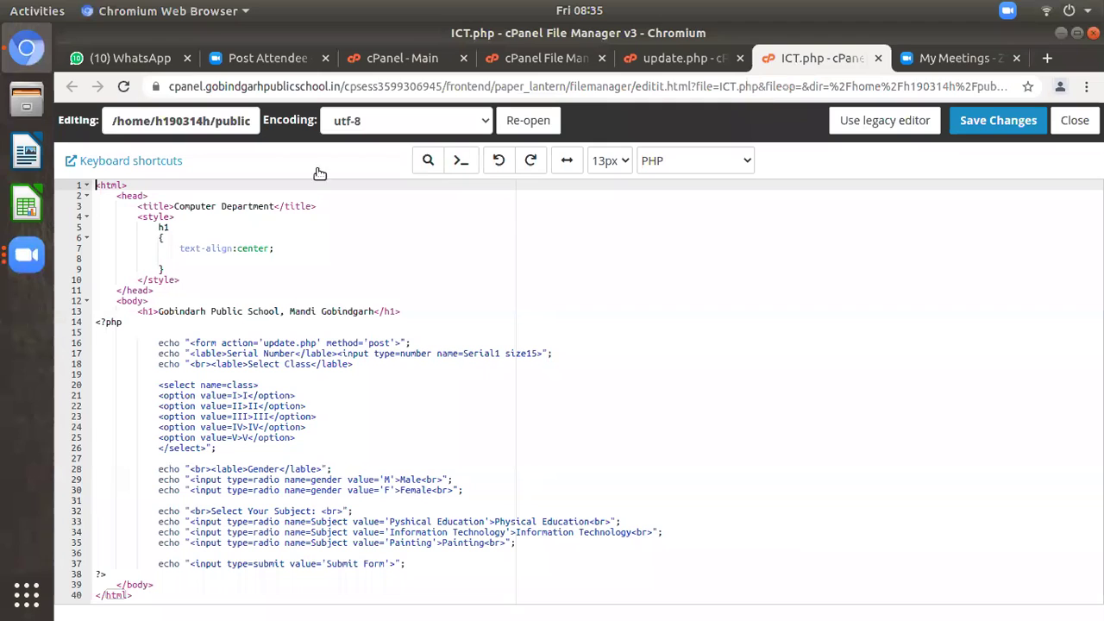
click(229, 120)
key(End)
key(shift+Left)
key(shift+Left)
key(shift+Left)
key(shift+Left)
key(shift+Left)
key(shift+Left)
key(shift+Left)
key(shift+Left)
key(shift+Left)
key(shift+Left)
key(shift+Left)
key(shift+Left)
key(shift+Left)
key(shift+Left)
key(shift+Left)
key(shift+Left)
key(shift+Left)
key(shift+Left)
key(shift+Left)
key(shift+Left)
key(shift+Left)
key(shift+Right)
key(shift+Right)
key(shift+Right)
key(shift+Left)
key(shift+Left)
key(shift+Left)
key(shift+Left)
key(shift+Left)
key(shift+Left)
key(shift+Left)
key(shift+Left)
key(shift+Left)
key(shift+Left)
key(shift+Left)
key(shift+Left)
key(shift+Left)
key(shift+Left)
key(shift+Left)
key(shift+Left)
key(shift+Left)
key(shift+Left)
key(shift+Left)
key(shift+Left)
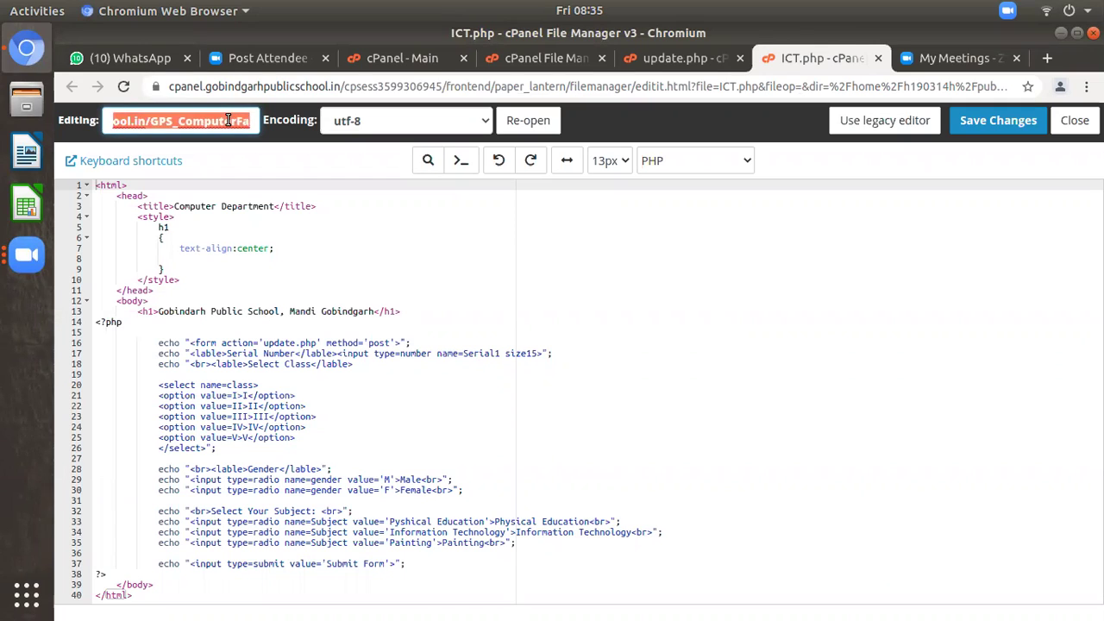
key(shift+Left)
key(shift+Left)
key(shift+Left)
key(shift+Left)
key(shift+Left)
key(shift+Left)
key(shift+Left)
key(shift+Left)
key(ctrl+c)
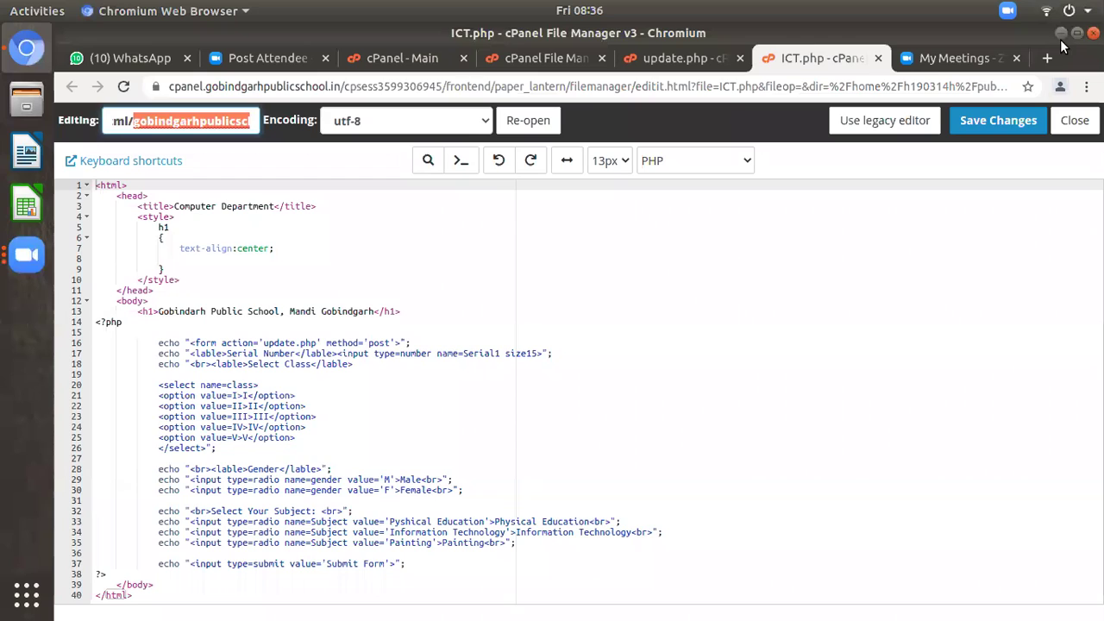
click(1048, 58)
- Load the pasted ICT.php address and enter 5252 as the Serial Number
key(ctrl+v)
key(Return)
click(236, 162)
text(5252)
key(Tab)
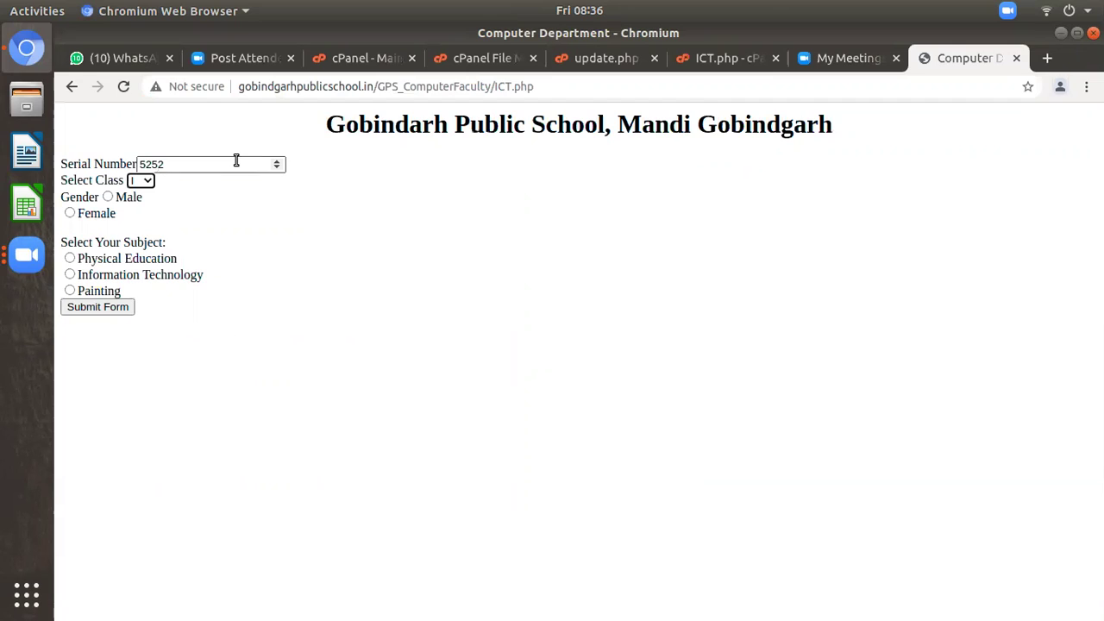
- Choose class III, Male and Physical Education, then submit the form
click(129, 181)
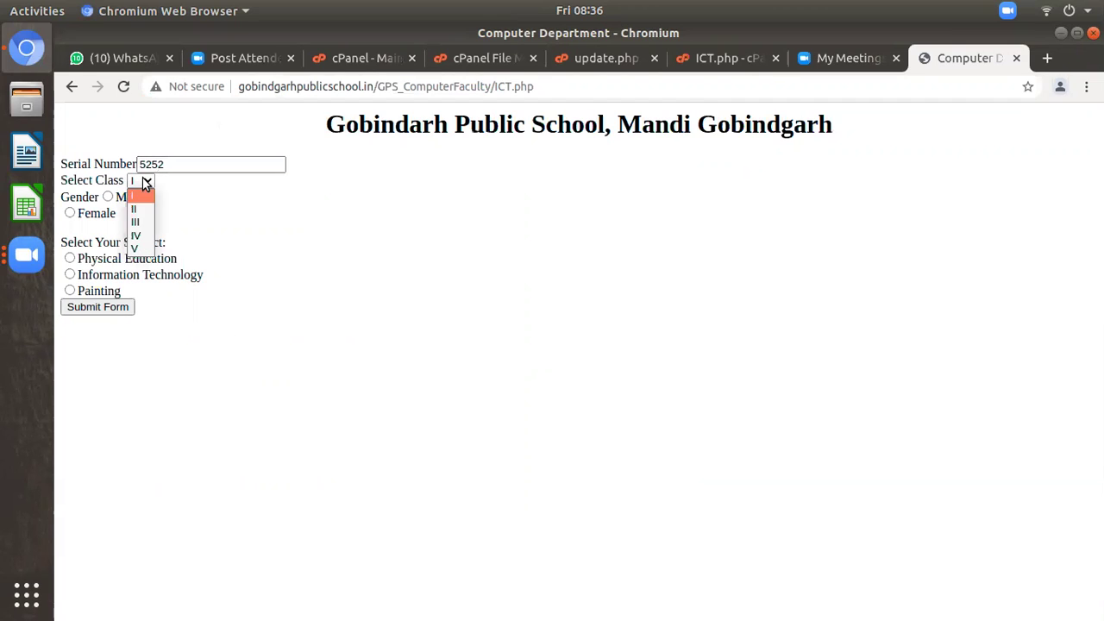
click(134, 220)
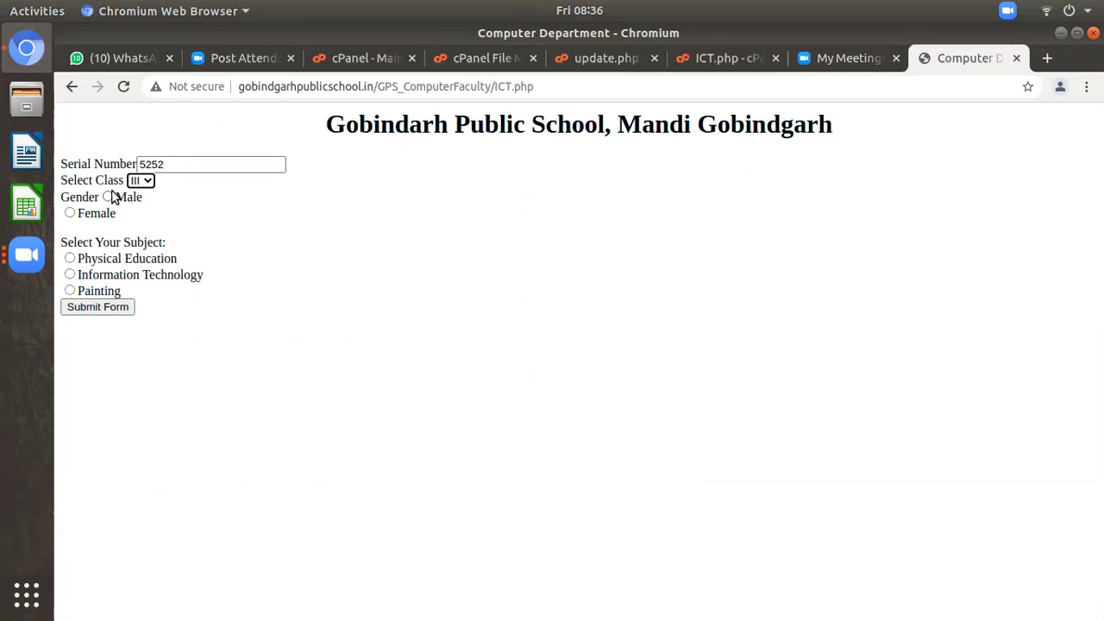
click(108, 197)
click(69, 258)
click(130, 309)
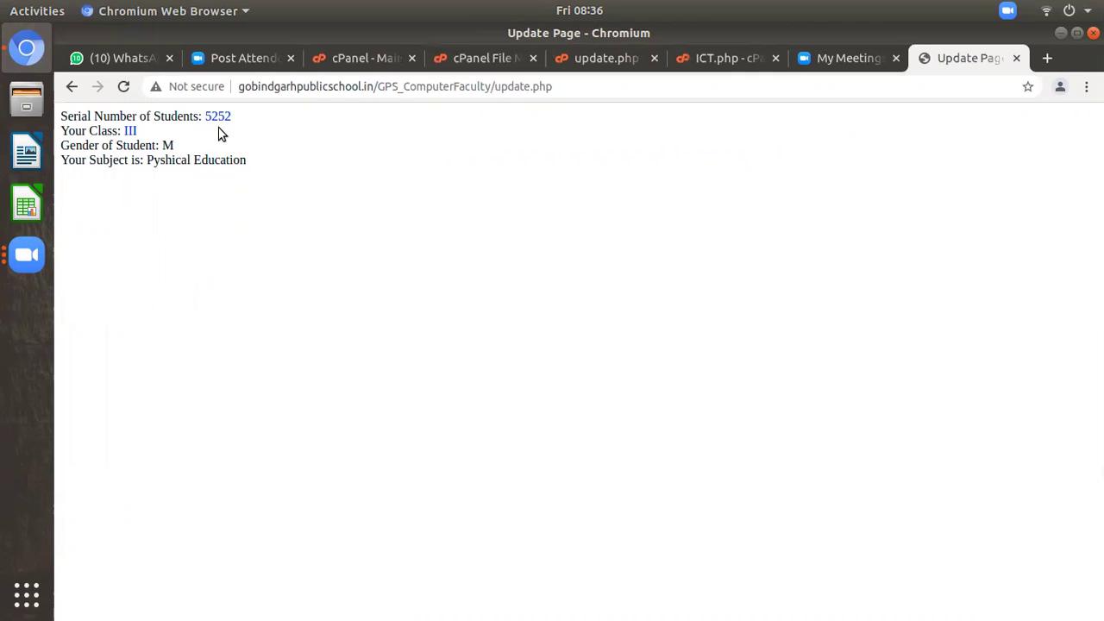
drag(233, 116, 161, 145)
drag(242, 158, 153, 170)
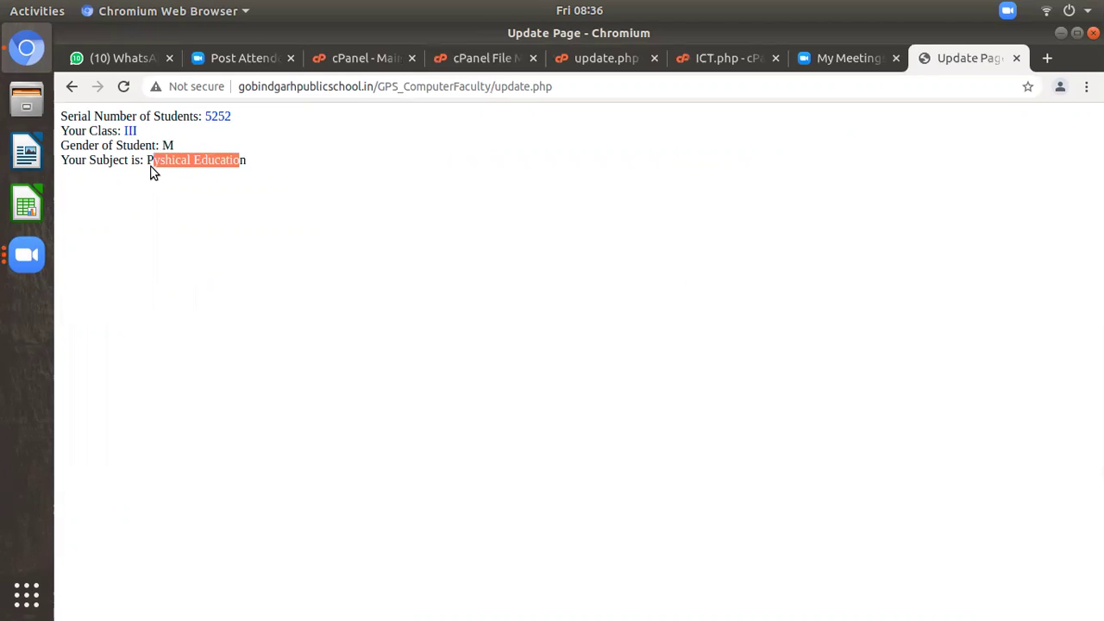
click(272, 161)
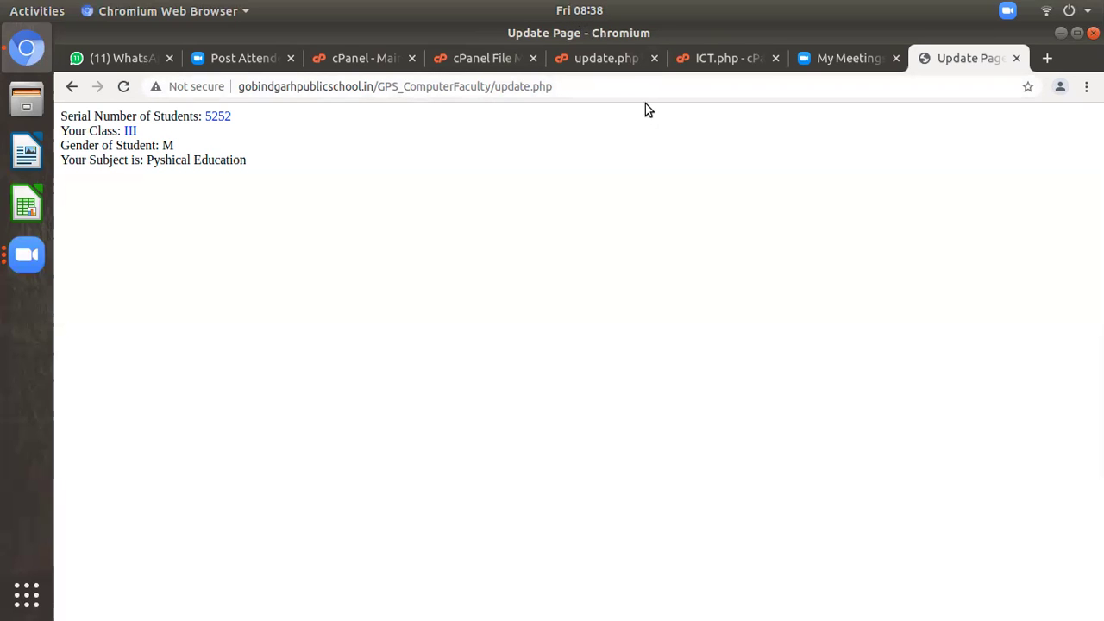
- Switch through the editor and File Manager tabs to cPanel - Main and scroll down to Databases
click(621, 59)
click(475, 61)
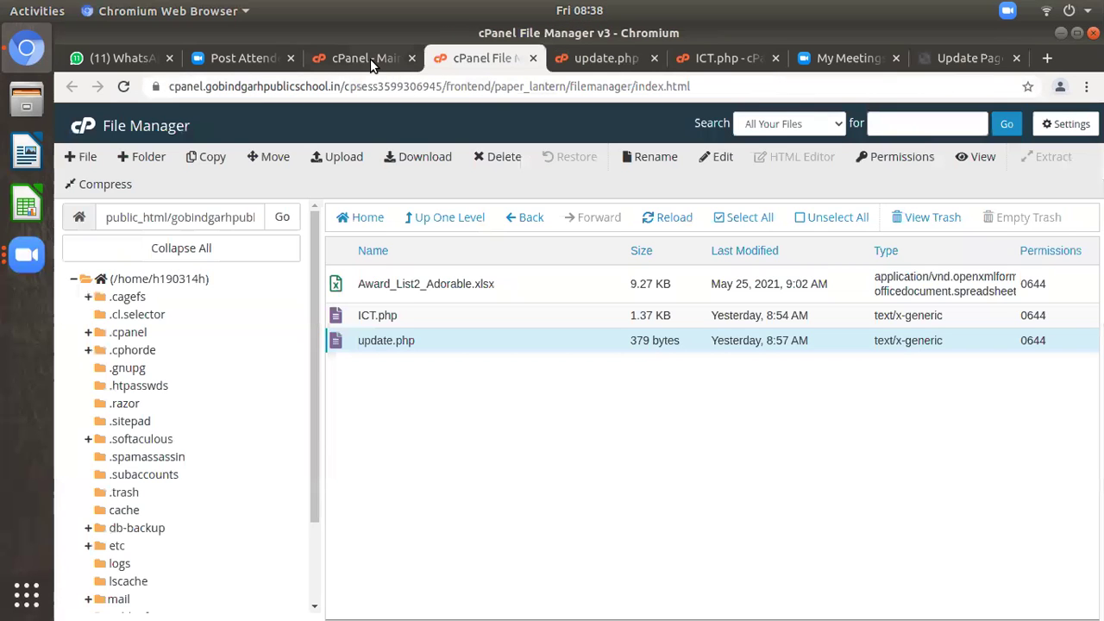
click(371, 59)
scroll(329, 250, down, 3)
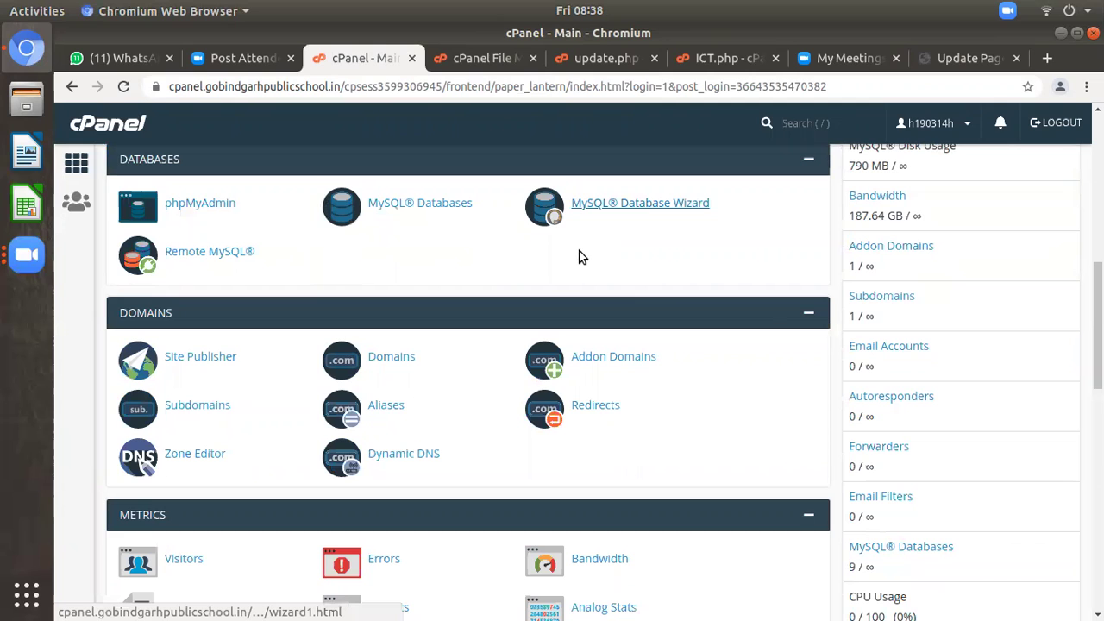
scroll(582, 258, up, 5)
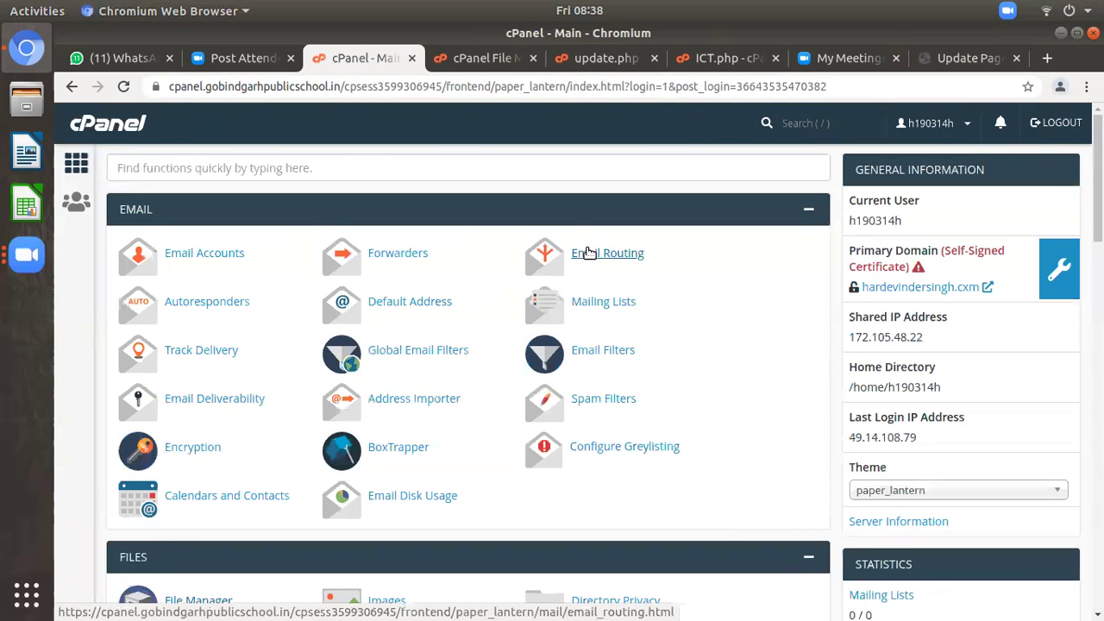
scroll(587, 252, down, 4)
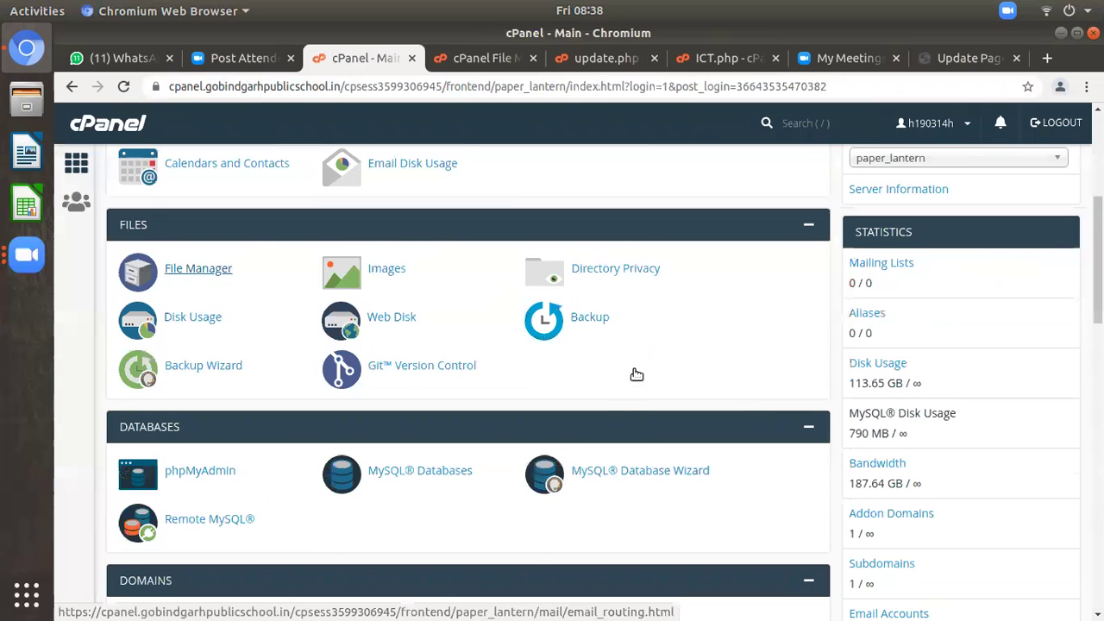
scroll(638, 376, down, 1)
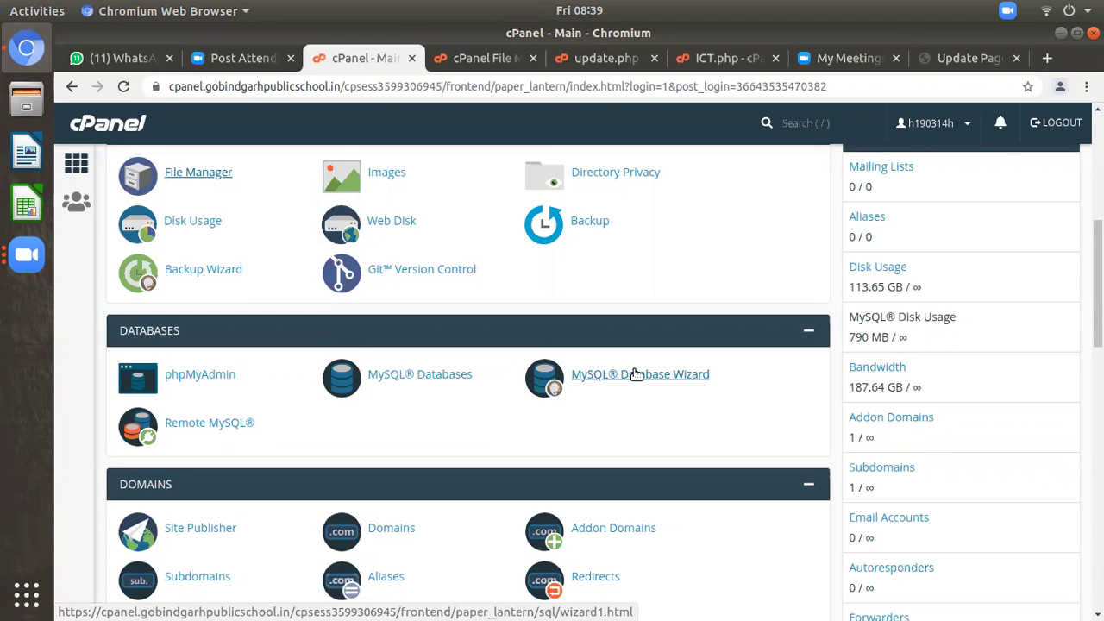
- Open the MySQL Database Wizard and enter GPS_StudentsRecord as the new database name
click(632, 377)
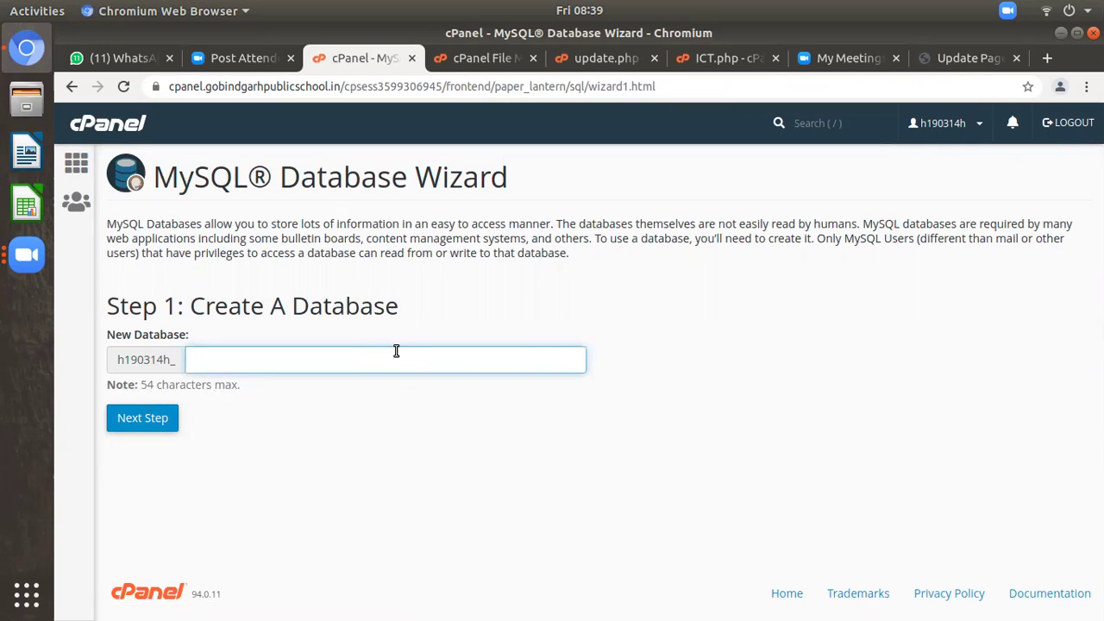
text(GPS_StudentsRecord)
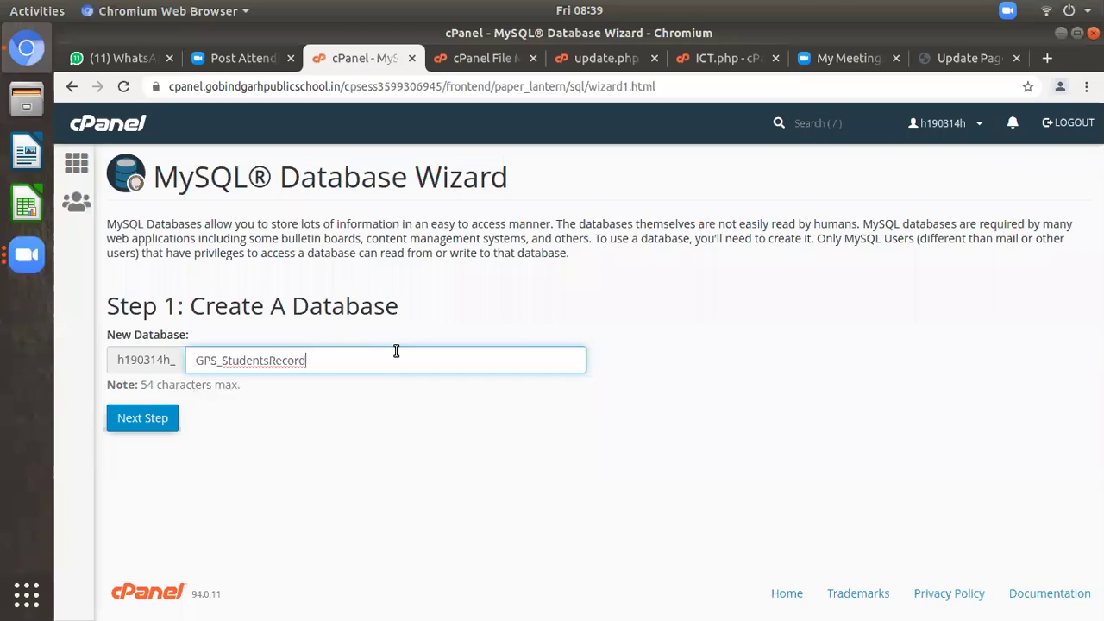
key(BackSpace)
text(d)
- Select the prefixed GPS_StudentsRecord name, then create the database with Next Step
drag(333, 369, 125, 353)
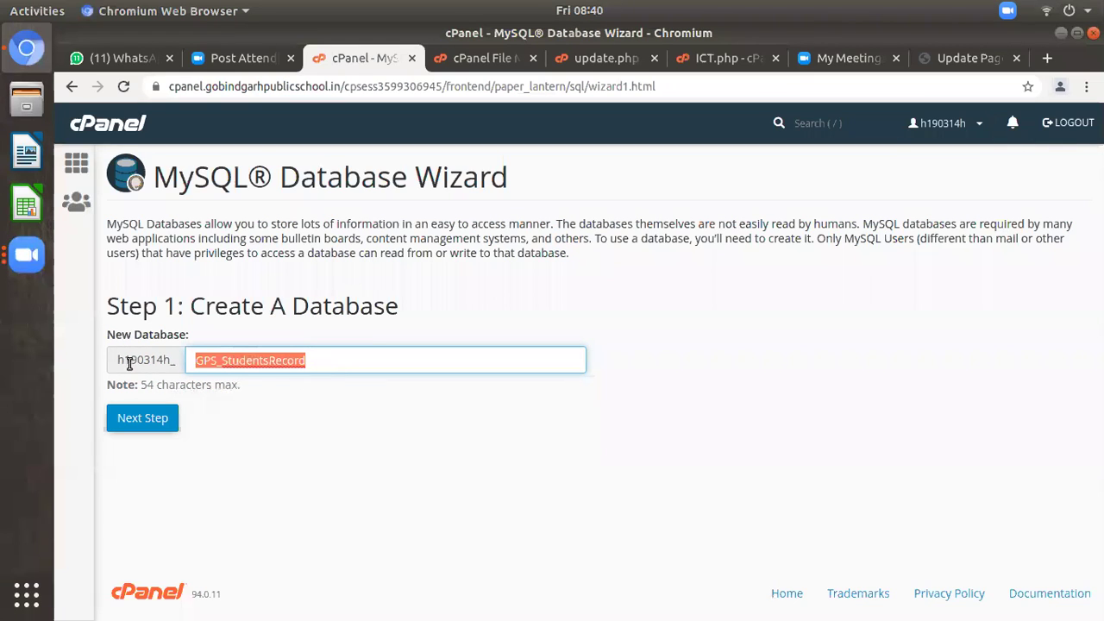
drag(173, 361, 107, 362)
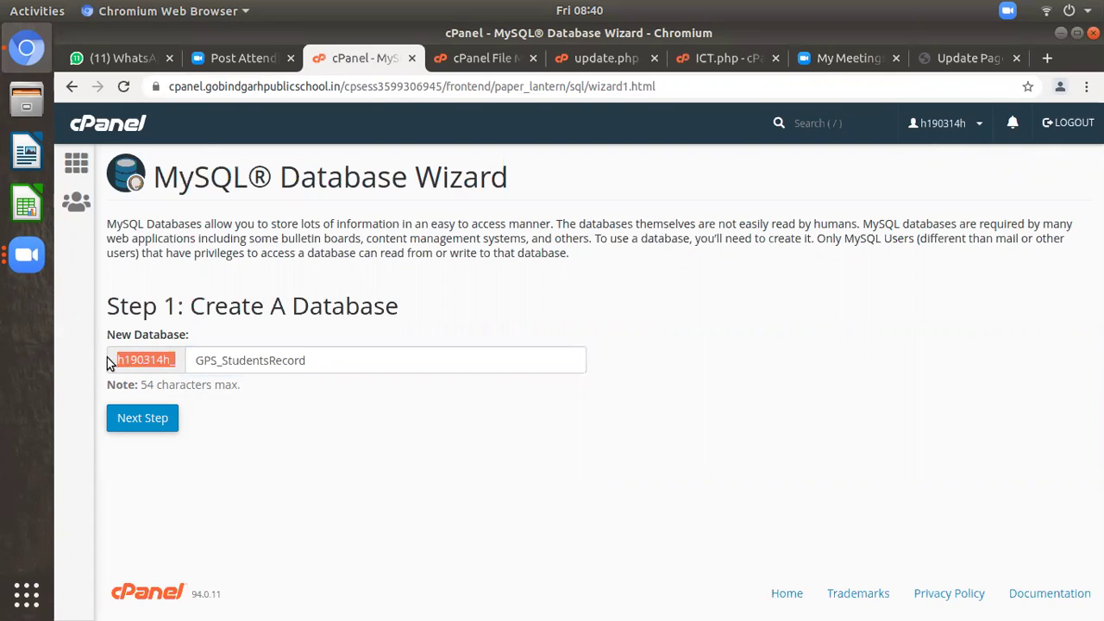
double_click(200, 349)
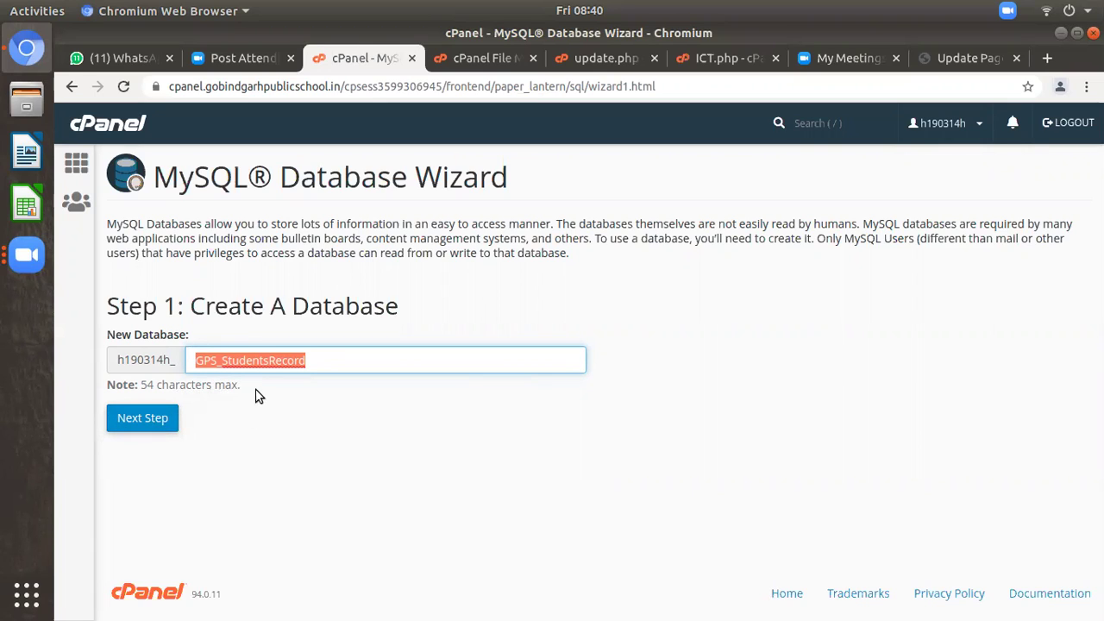
click(164, 420)
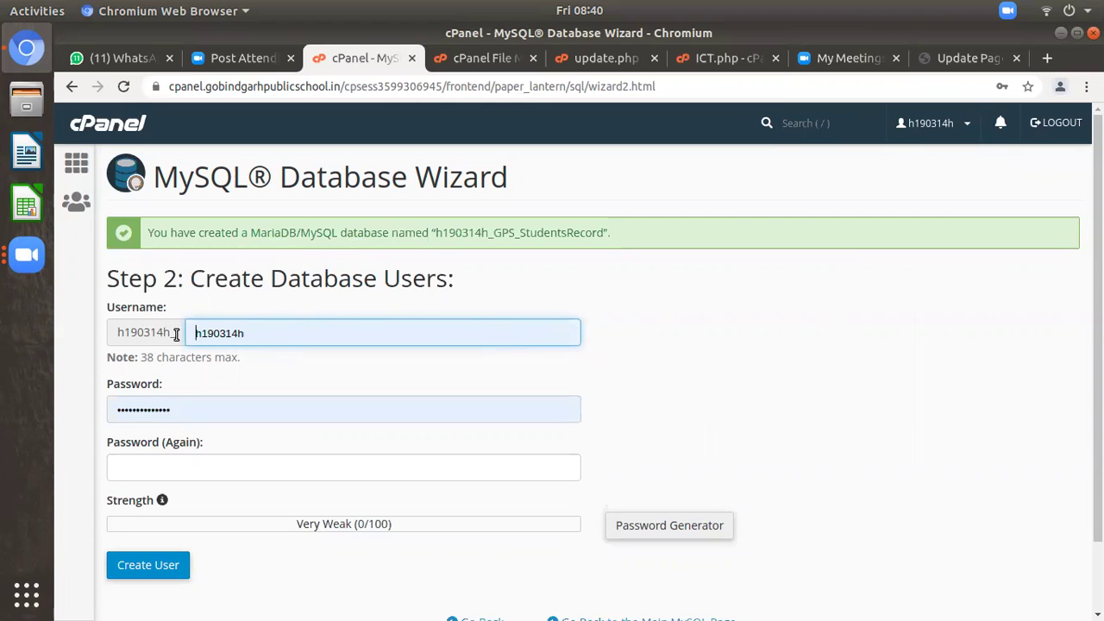
- Select the prefilled database username and switch to the window overview
click(289, 333)
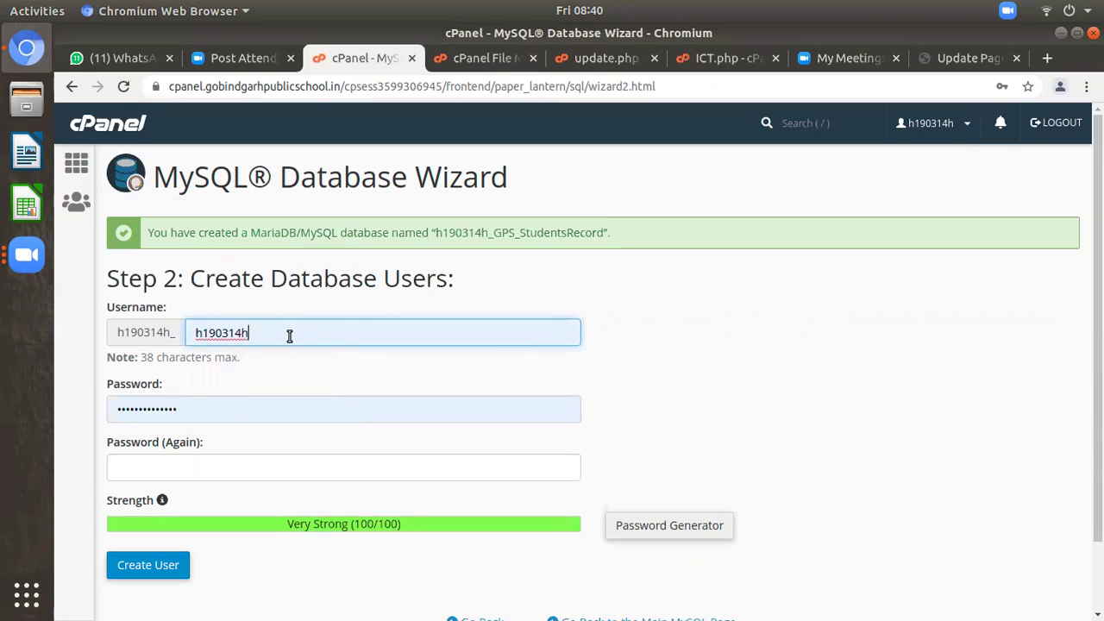
drag(289, 335, 188, 320)
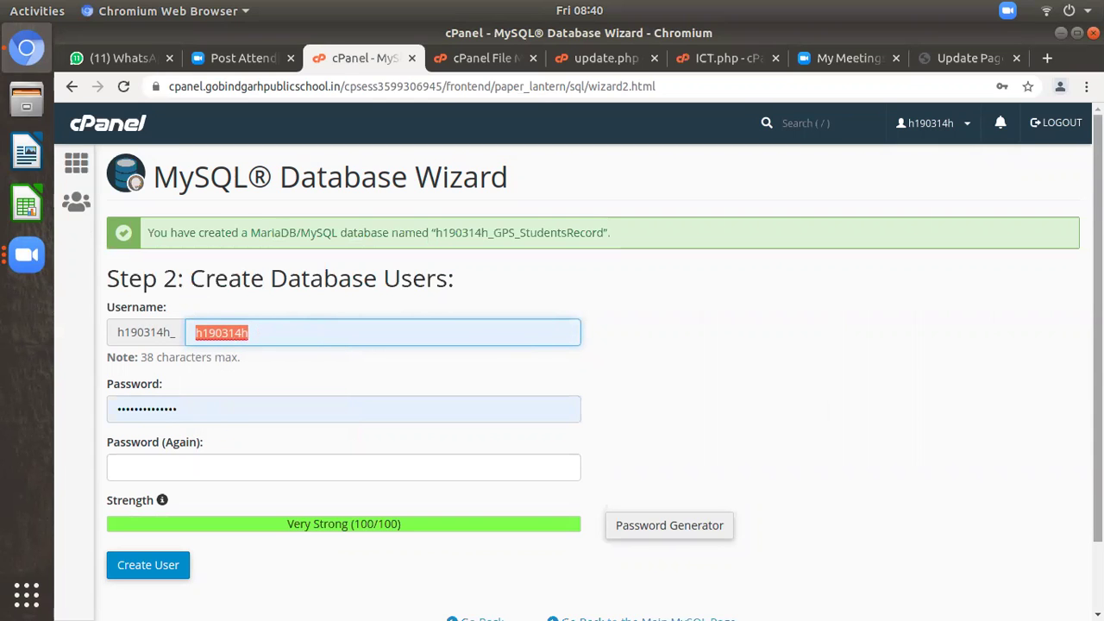
key(super)
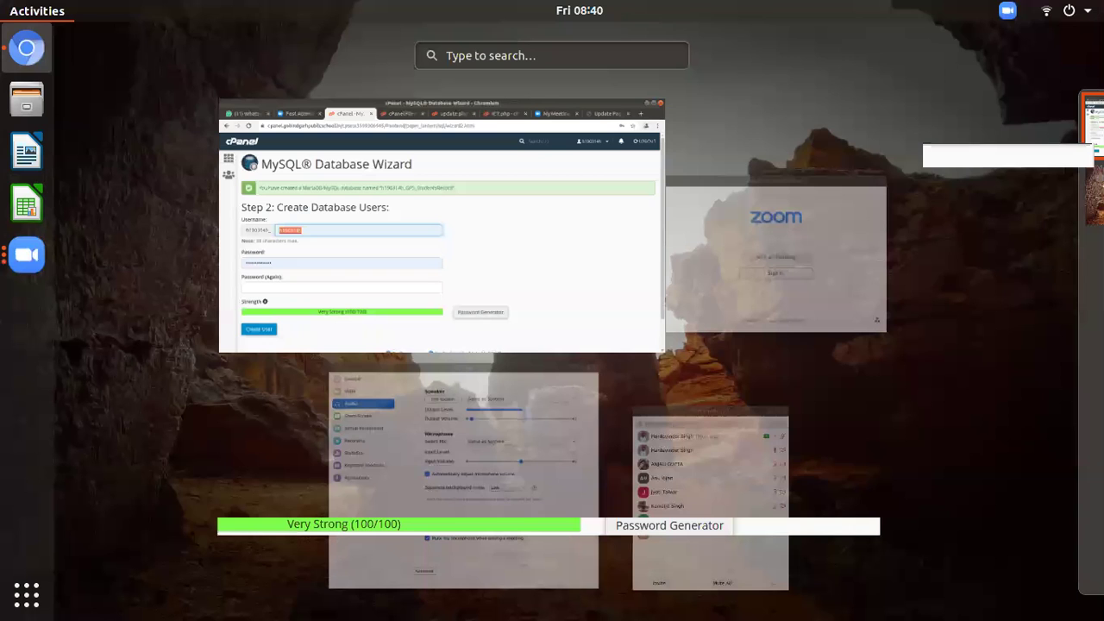
- In gedit, note 'Database:' followed by the full prefixed database name copied from the wizard
key(super)
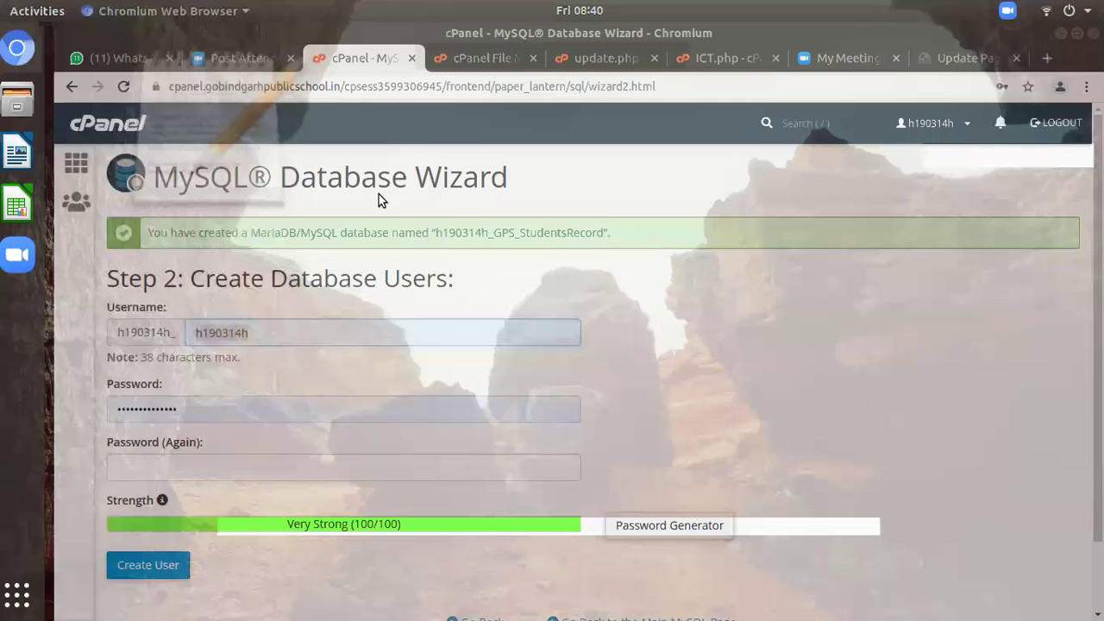
text(D)
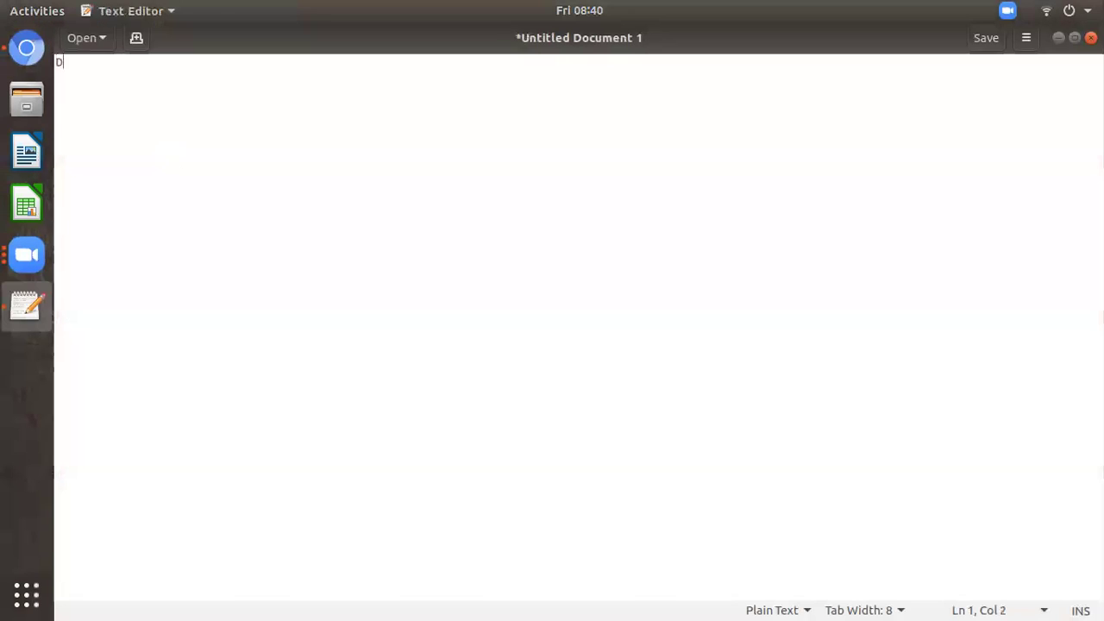
text(atabase:)
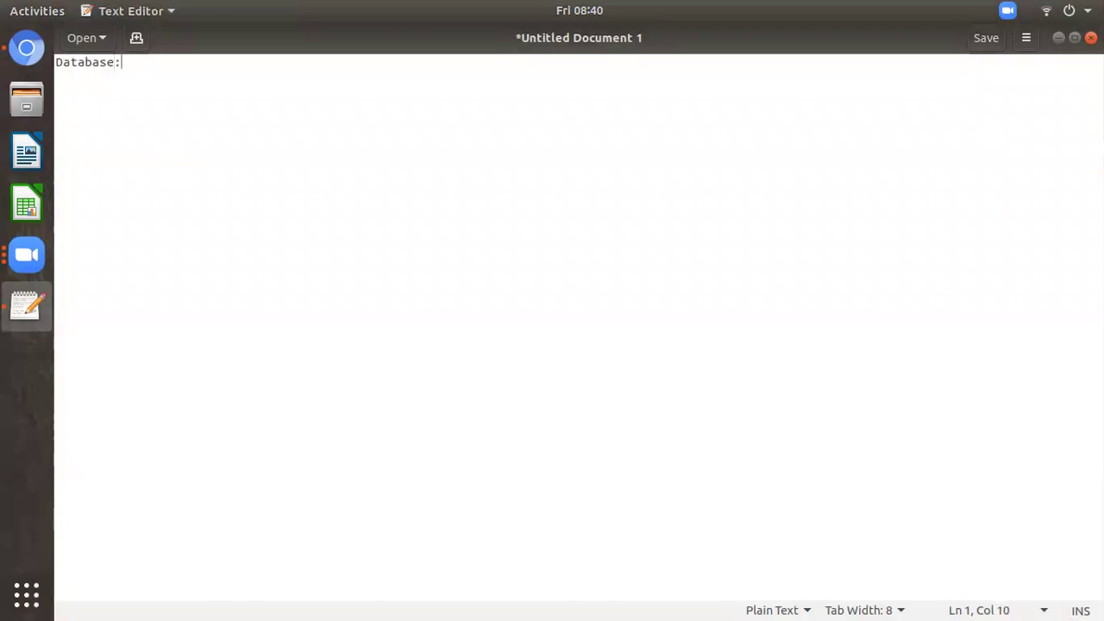
click(1059, 38)
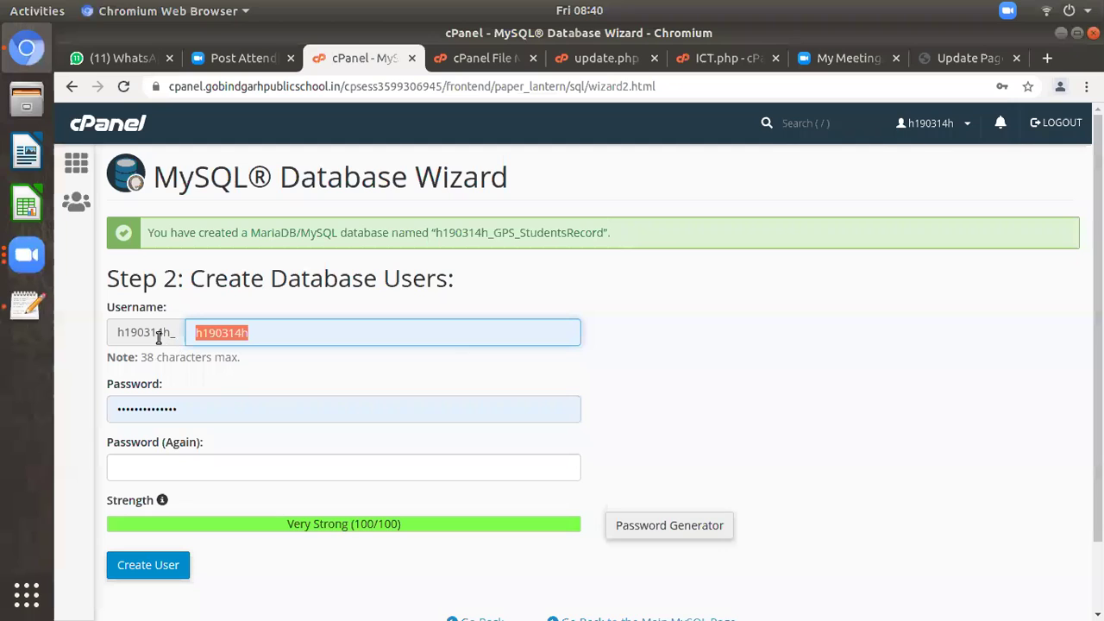
drag(176, 332, 111, 334)
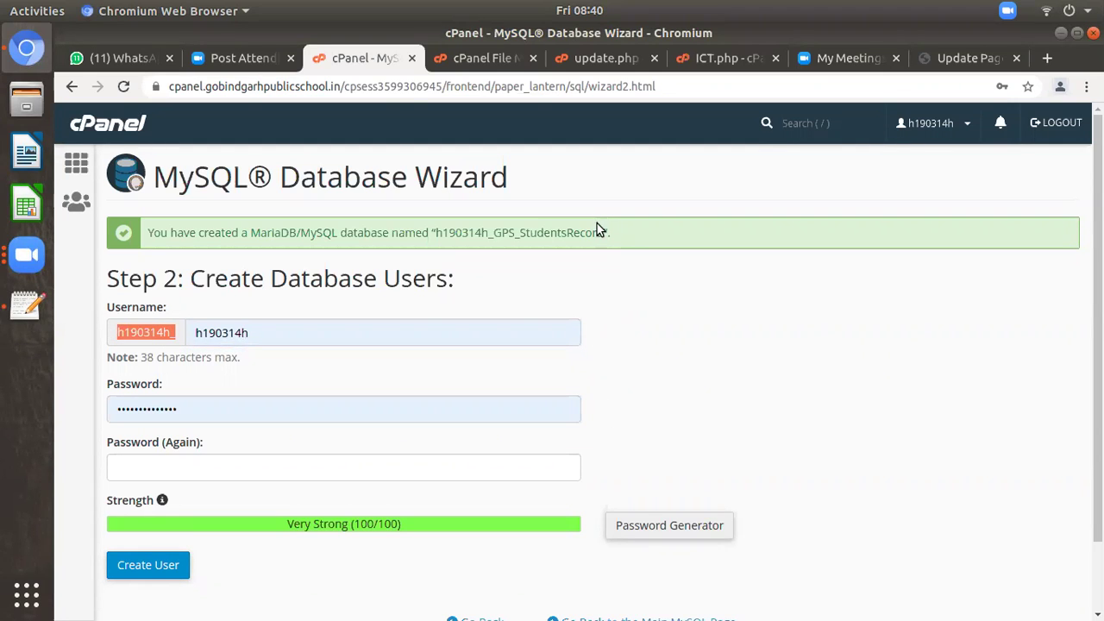
drag(604, 233, 432, 233)
key(ctrl+c)
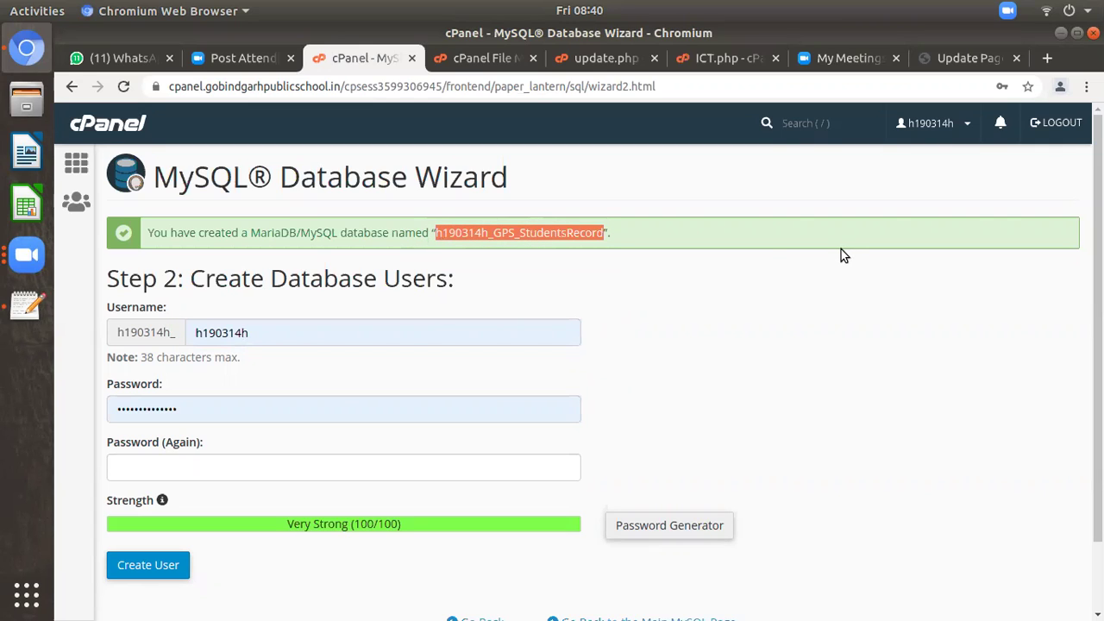
click(26, 304)
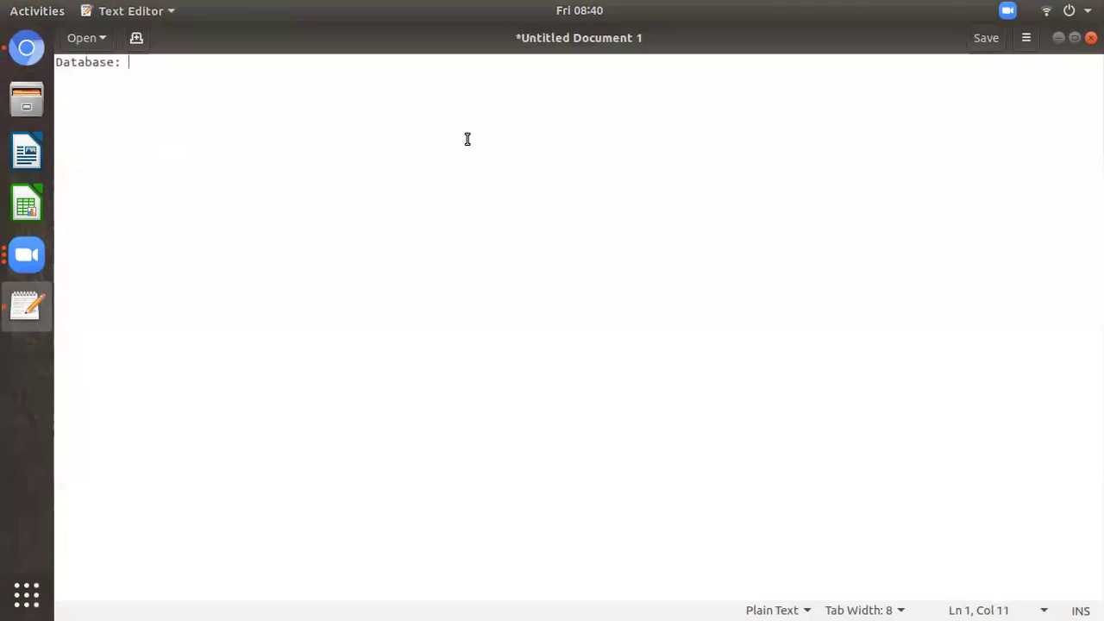
key(ctrl+v)
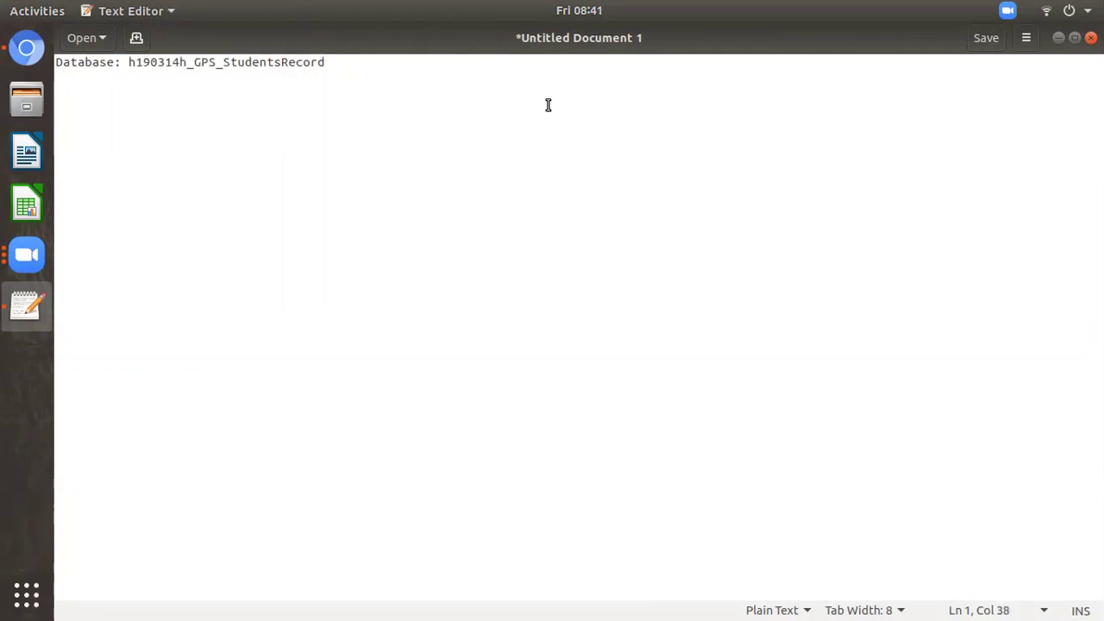
- Add a user line with the database user name and a password line to the notes, then return to the wizard
key(Return)
text(user: )
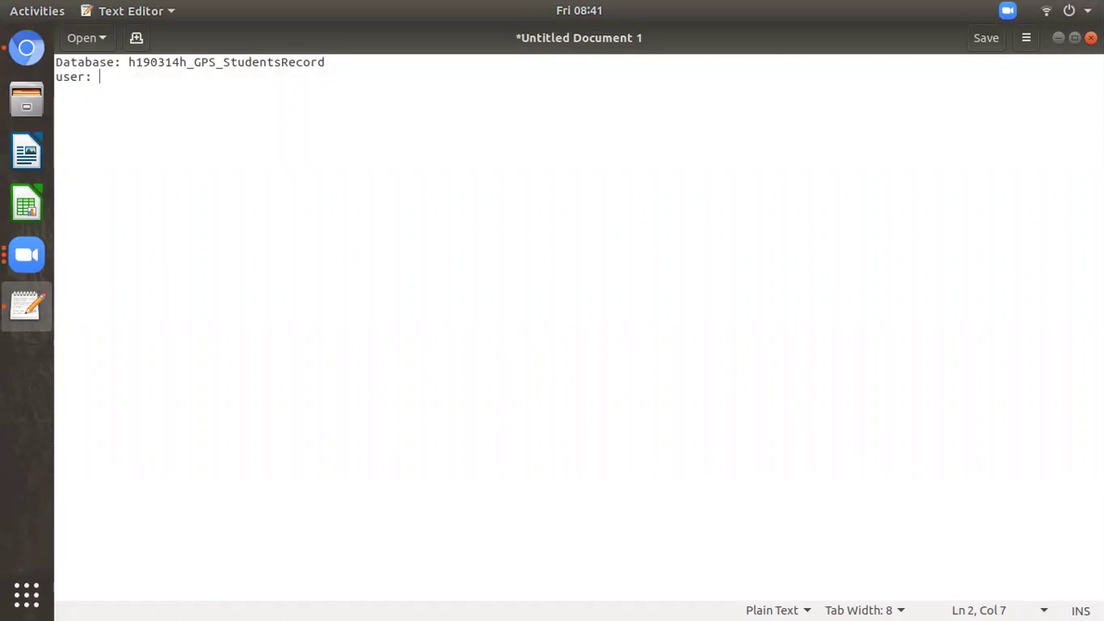
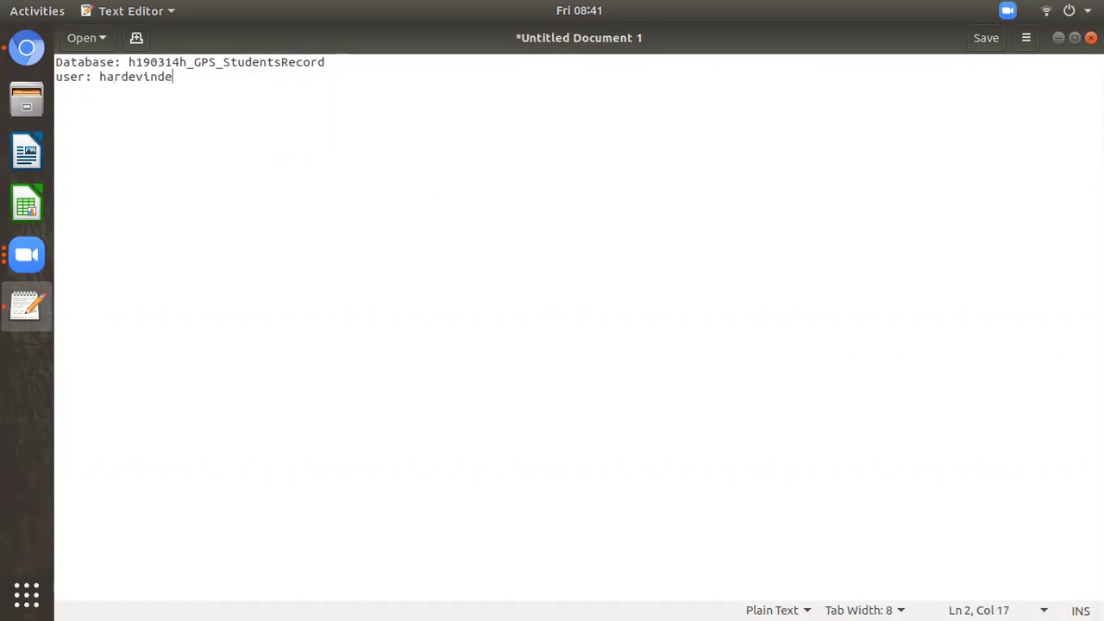
drag(216, 78, 97, 77)
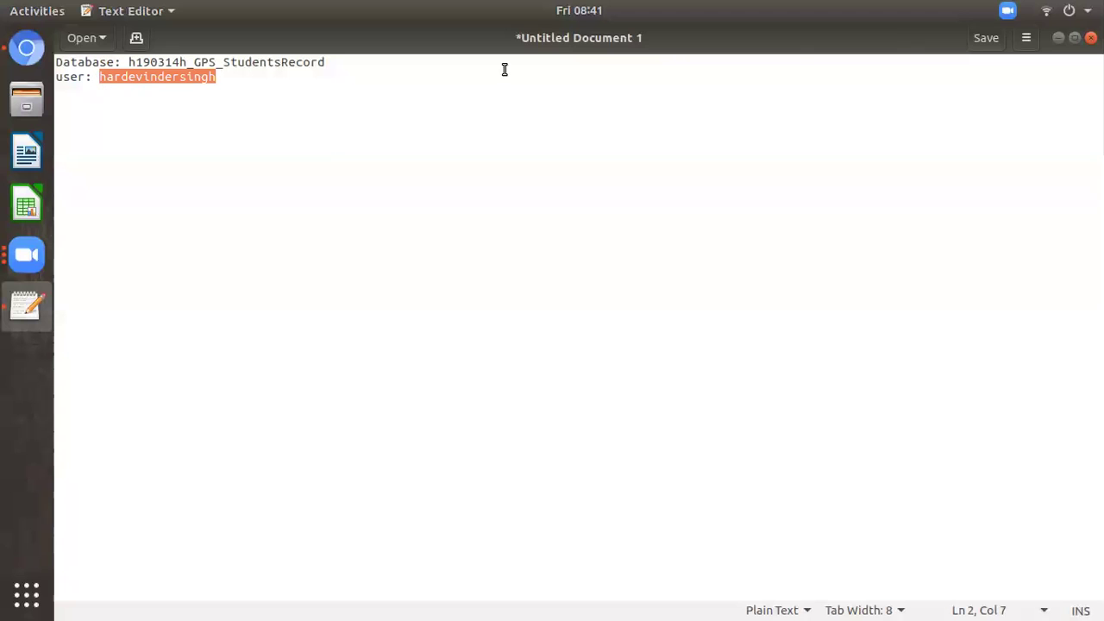
click(244, 78)
key(Return)
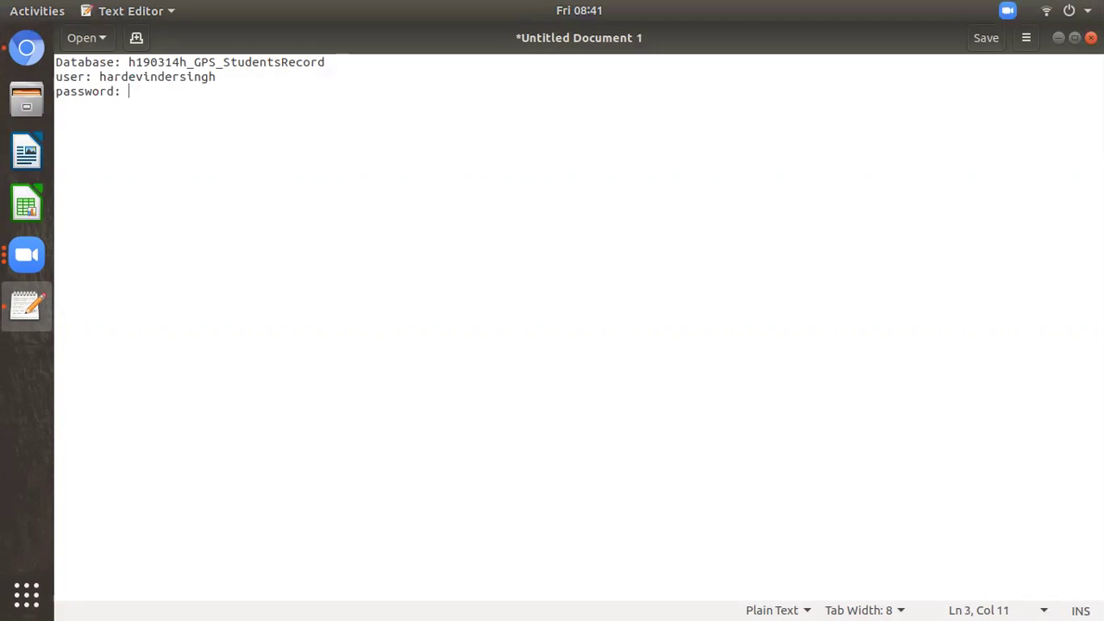
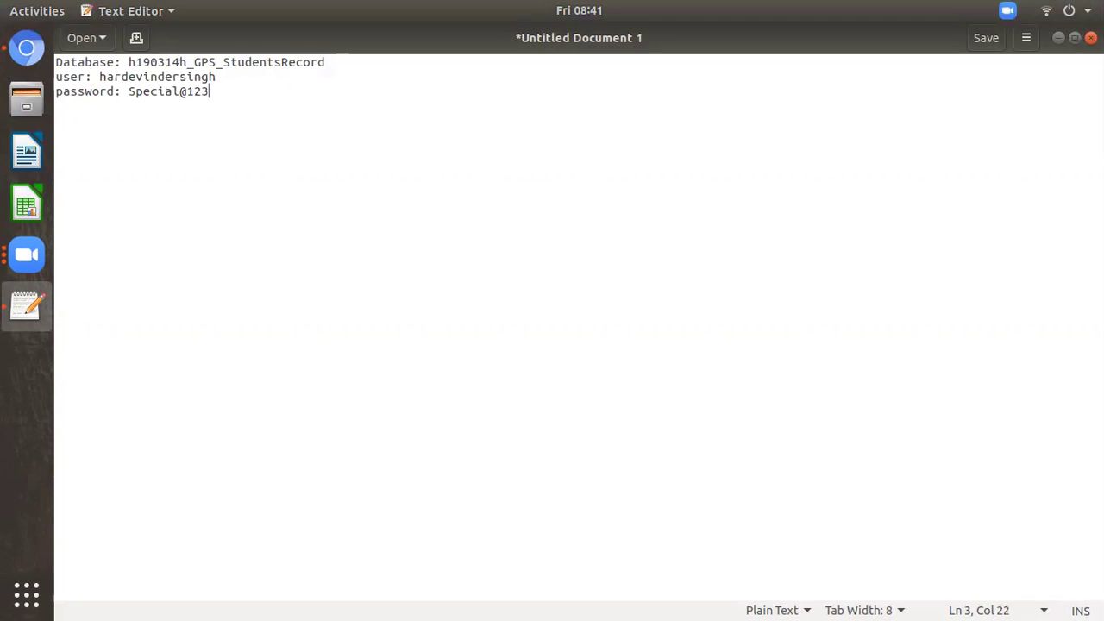
drag(217, 77, 97, 79)
key(ctrl+c)
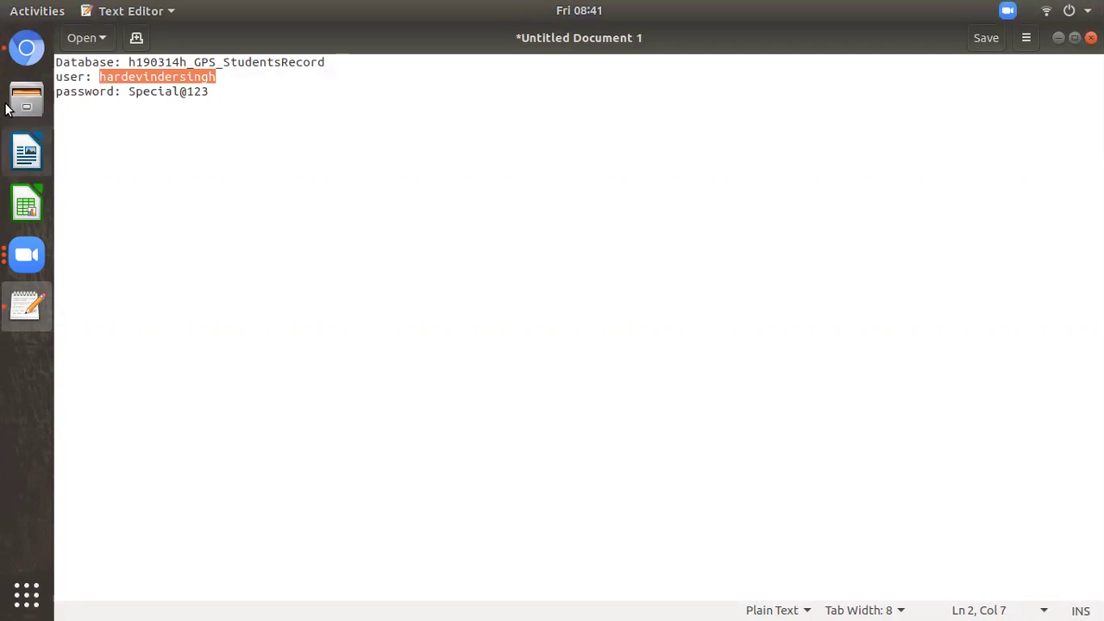
click(43, 60)
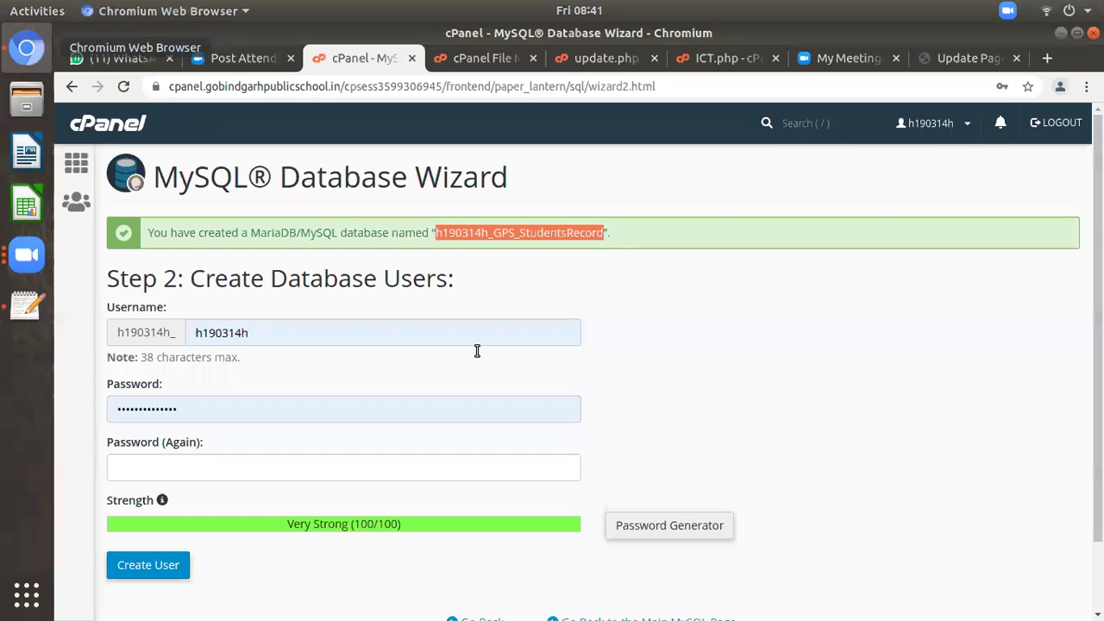
- Paste the noted user name into Username and add the account prefix to the notes' user line
click(288, 334)
double_click(193, 334)
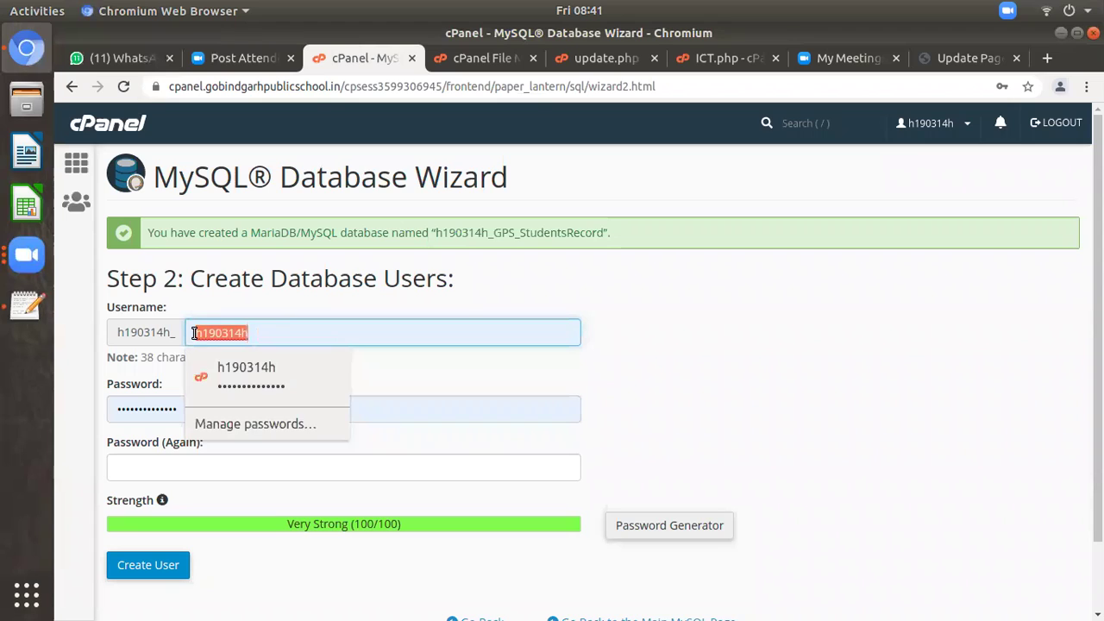
key(ctrl+v)
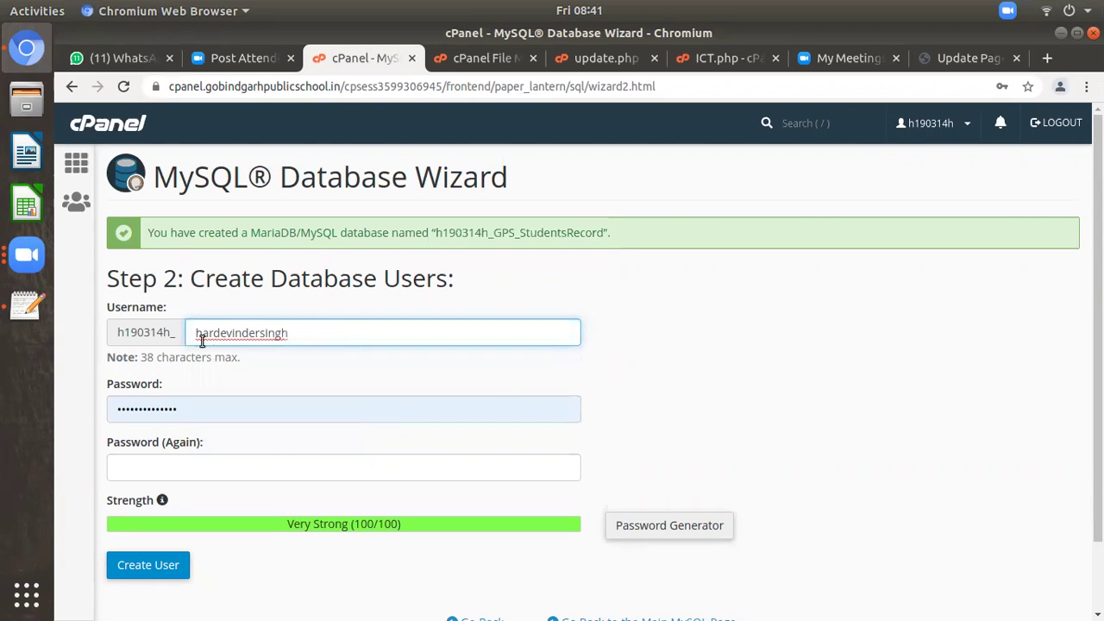
drag(179, 336, 111, 334)
key(ctrl+c)
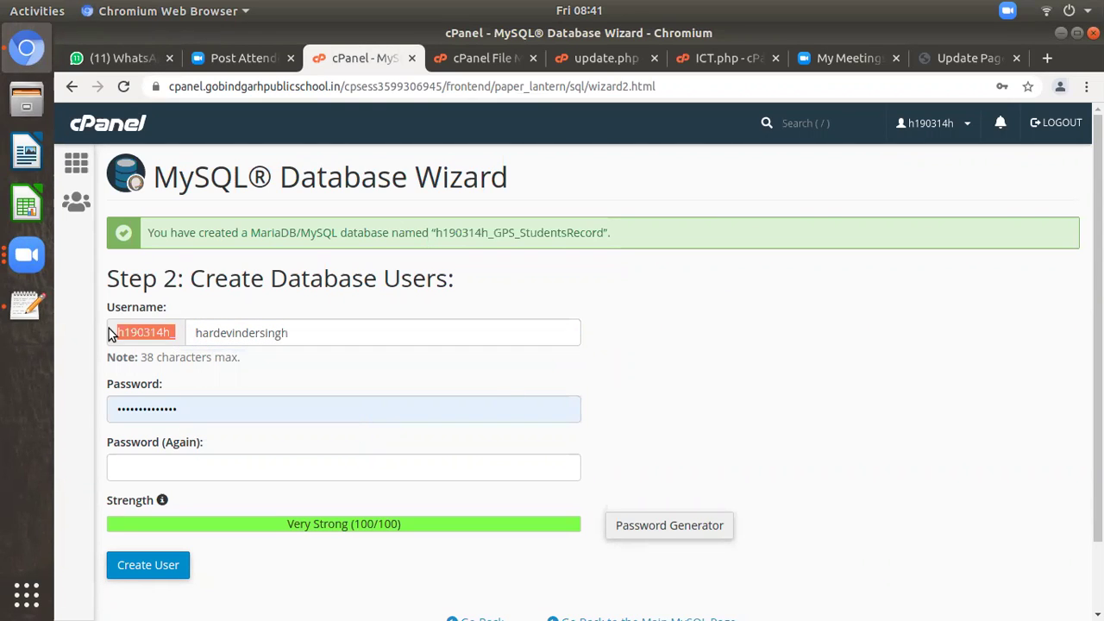
click(25, 307)
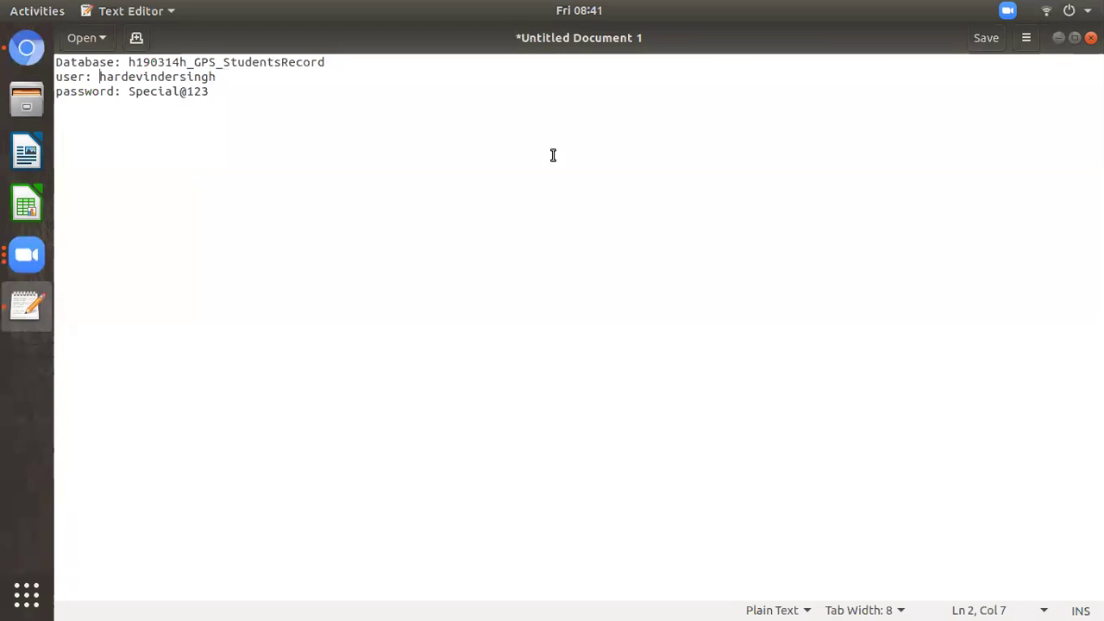
key(ctrl+v)
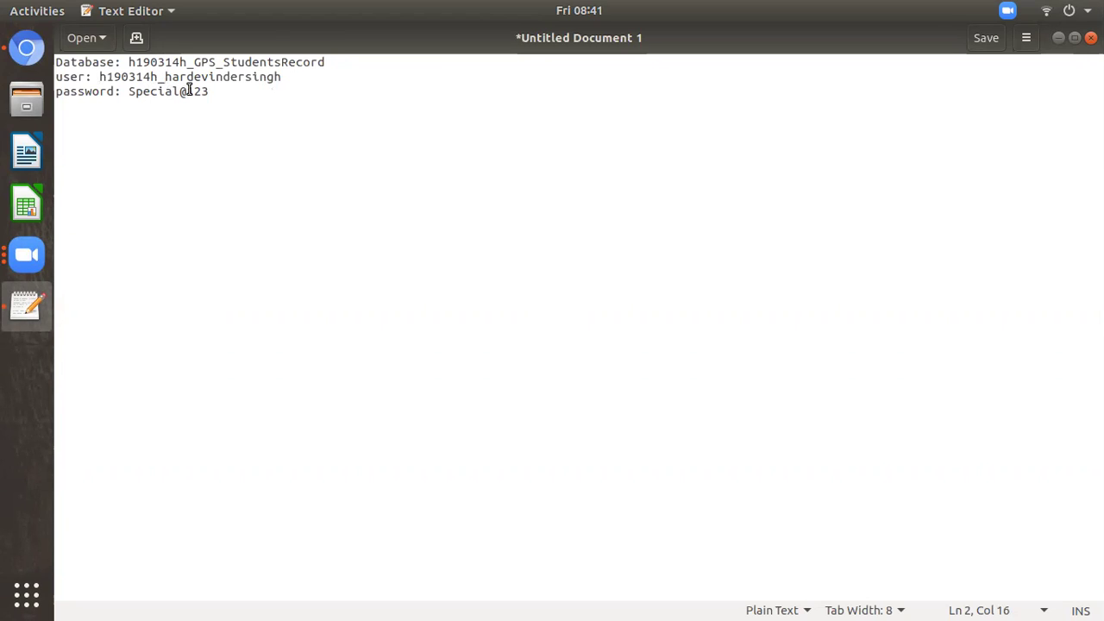
- Copy the noted password from gedit into the wizard's Password field
click(228, 95)
drag(219, 95, 128, 91)
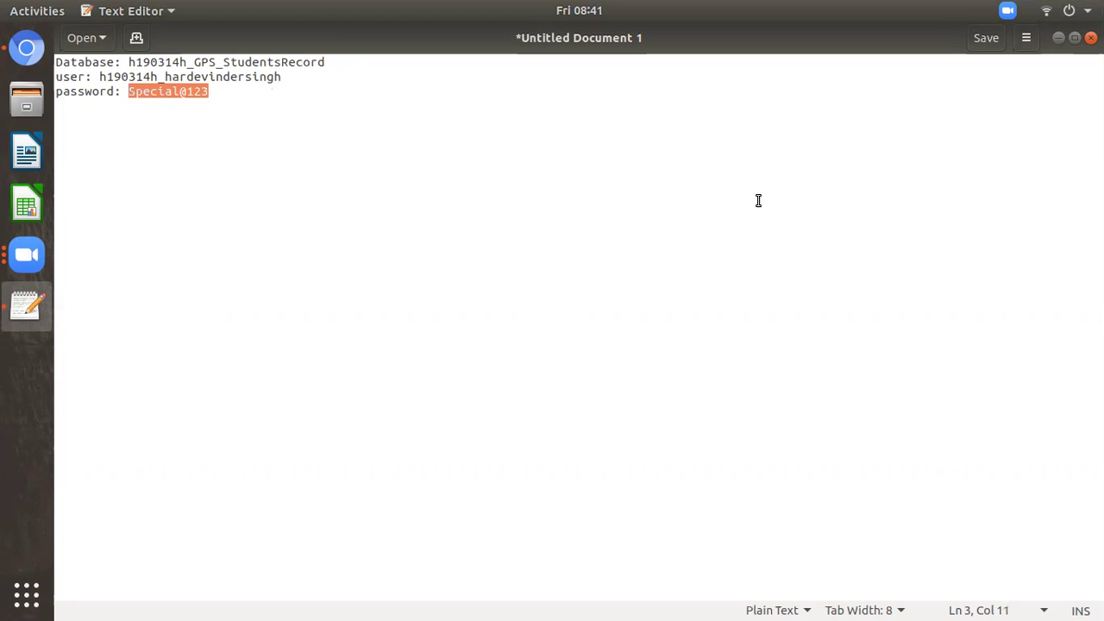
click(1057, 38)
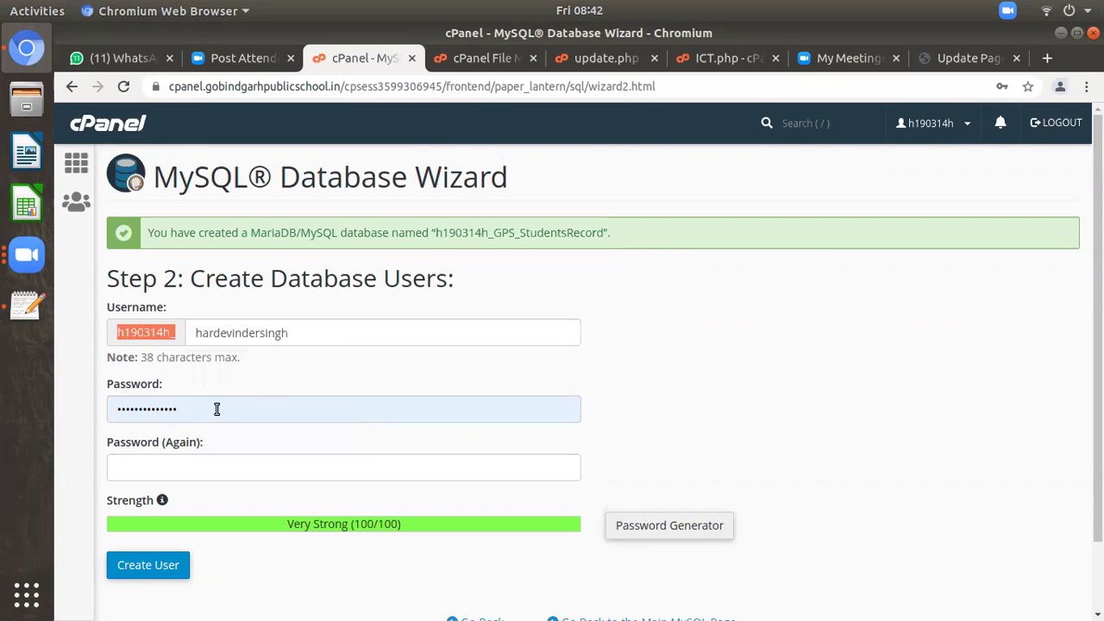
double_click(217, 409)
key(ctrl+v)
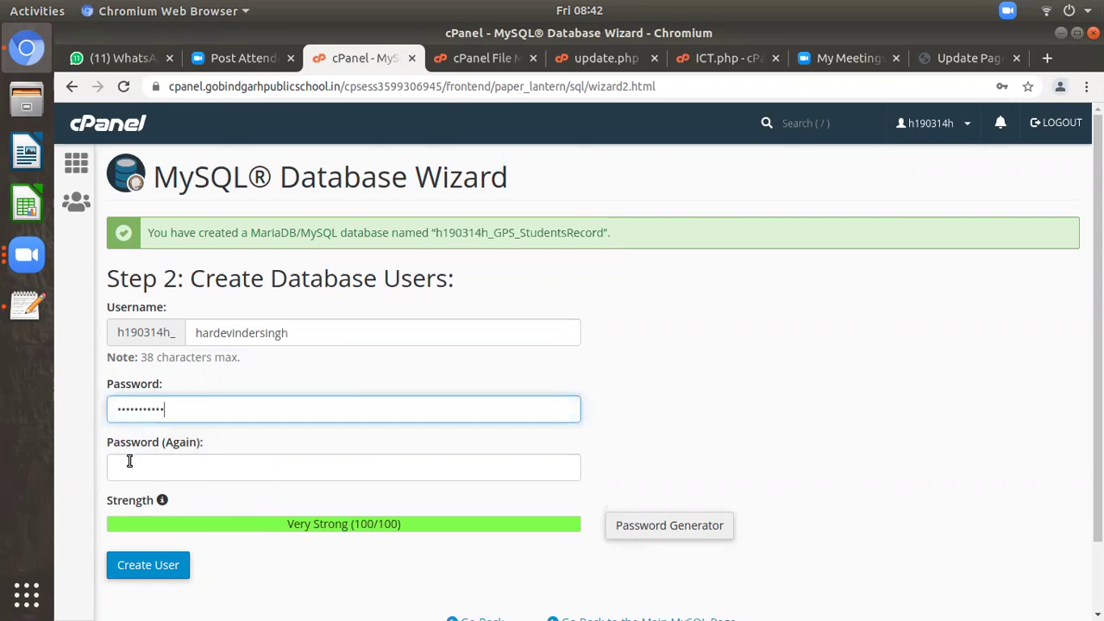
- Paste the same password into Password (Again) and create the database user
click(129, 462)
key(ctrl+v)
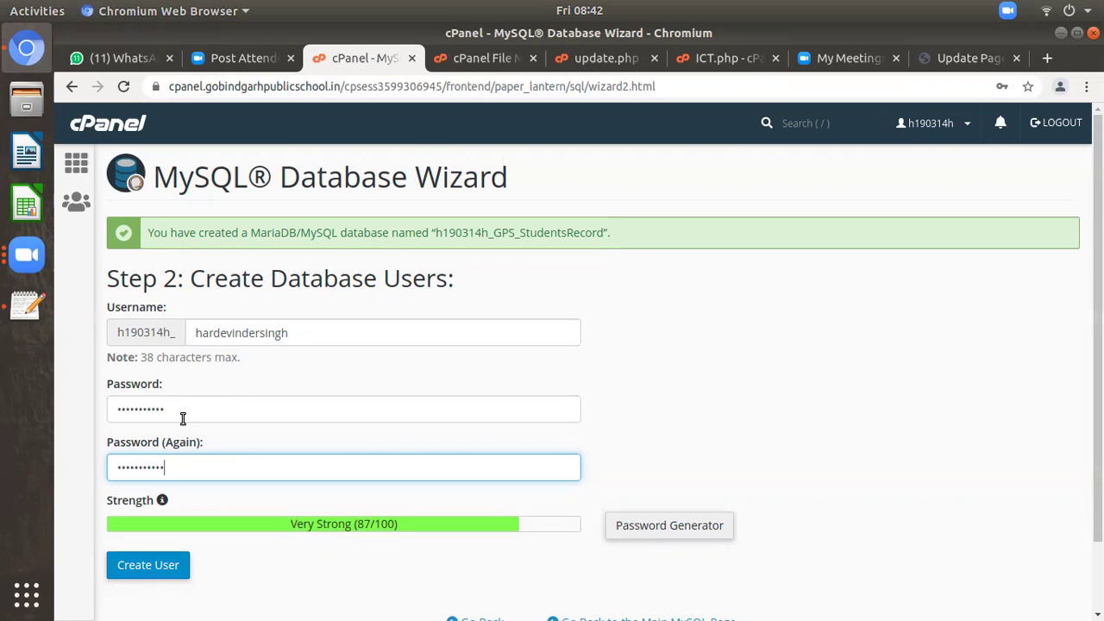
click(173, 569)
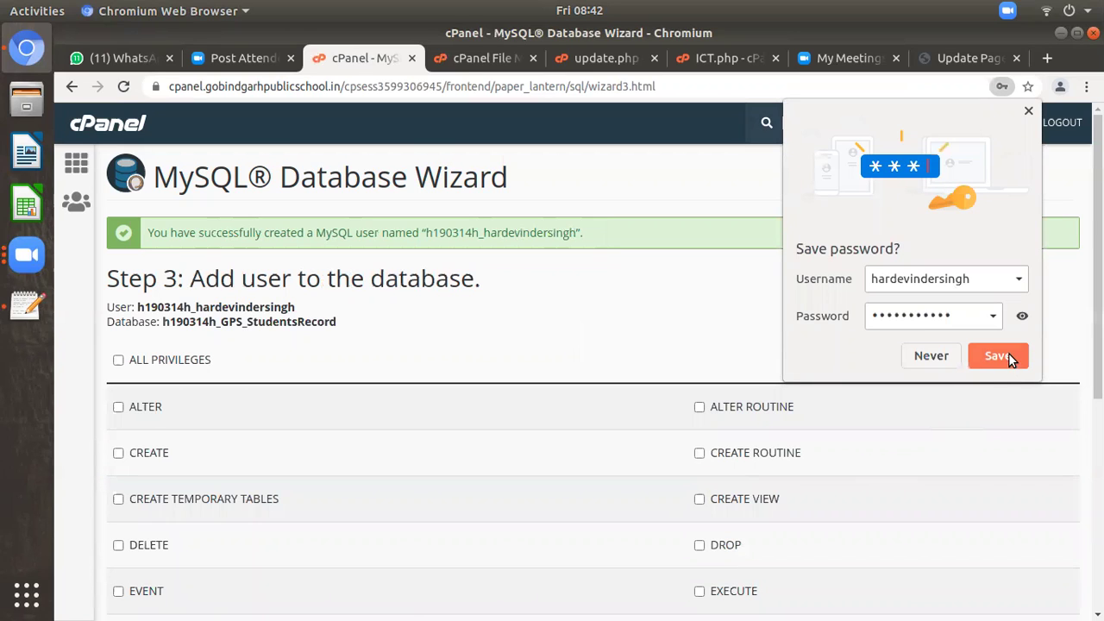
- Grant the new user ALL PRIVILEGES on GPS_StudentsRecord and apply the changes
click(1028, 110)
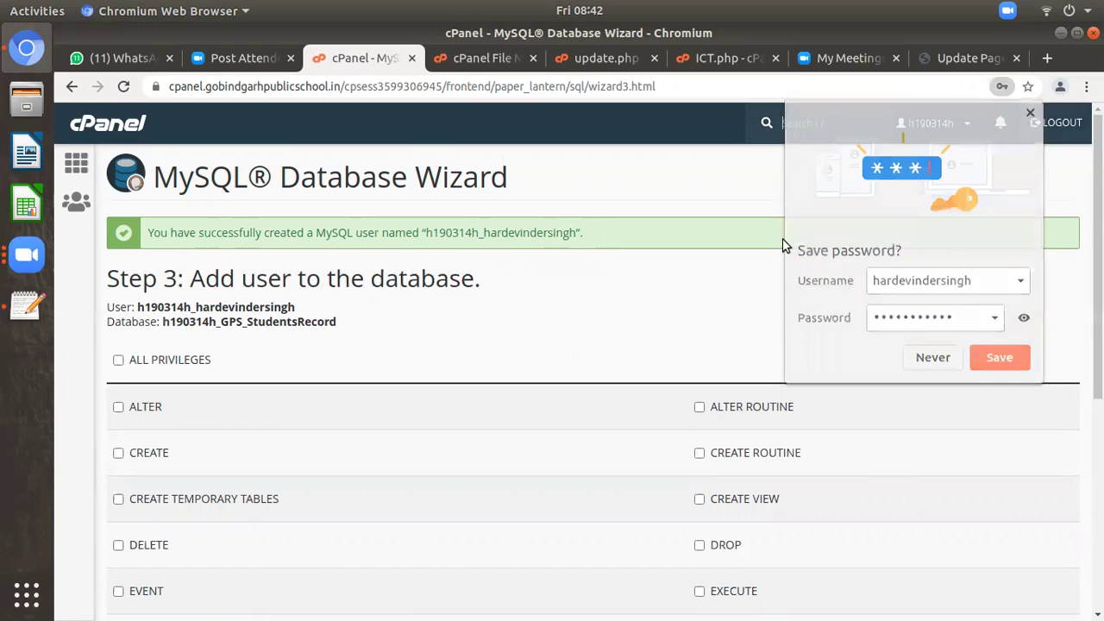
scroll(479, 420, down, 4)
scroll(469, 412, up, 2)
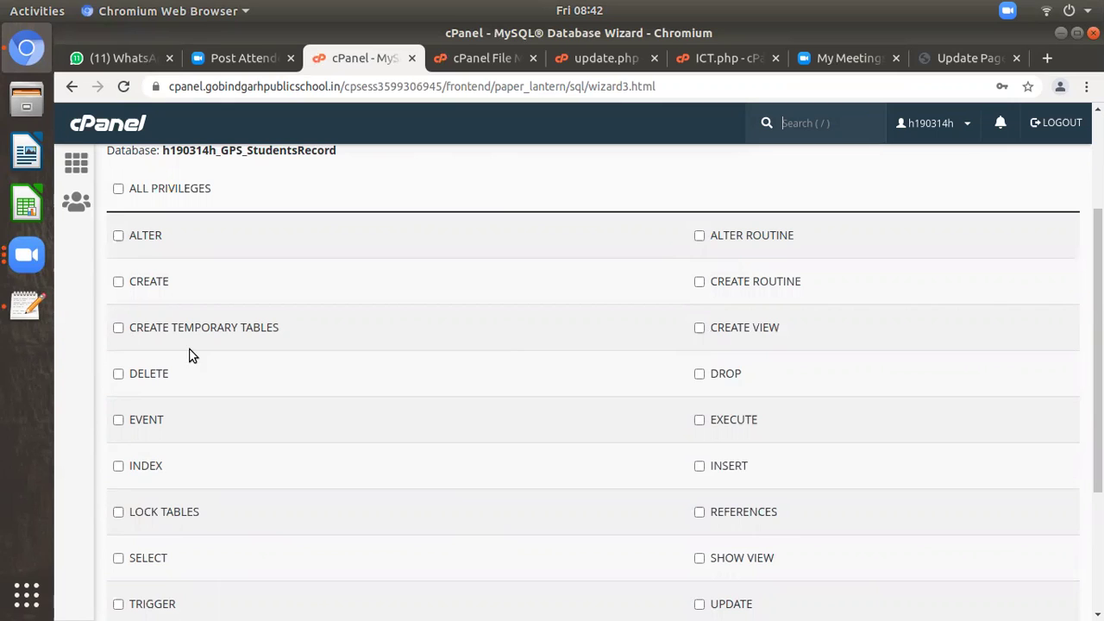
click(118, 189)
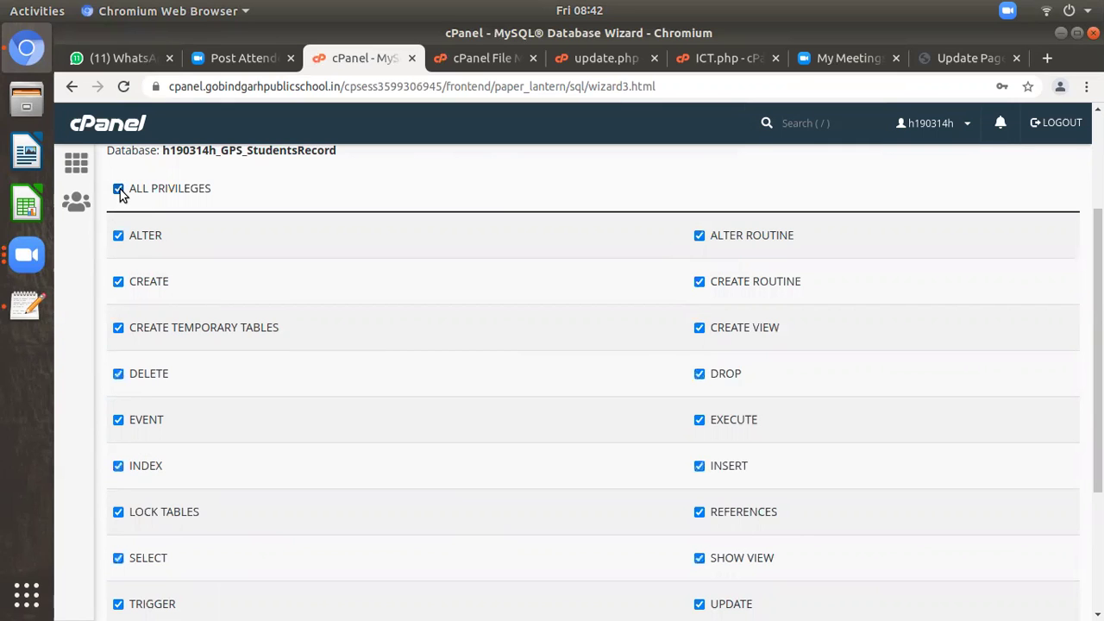
scroll(120, 190, down, 5)
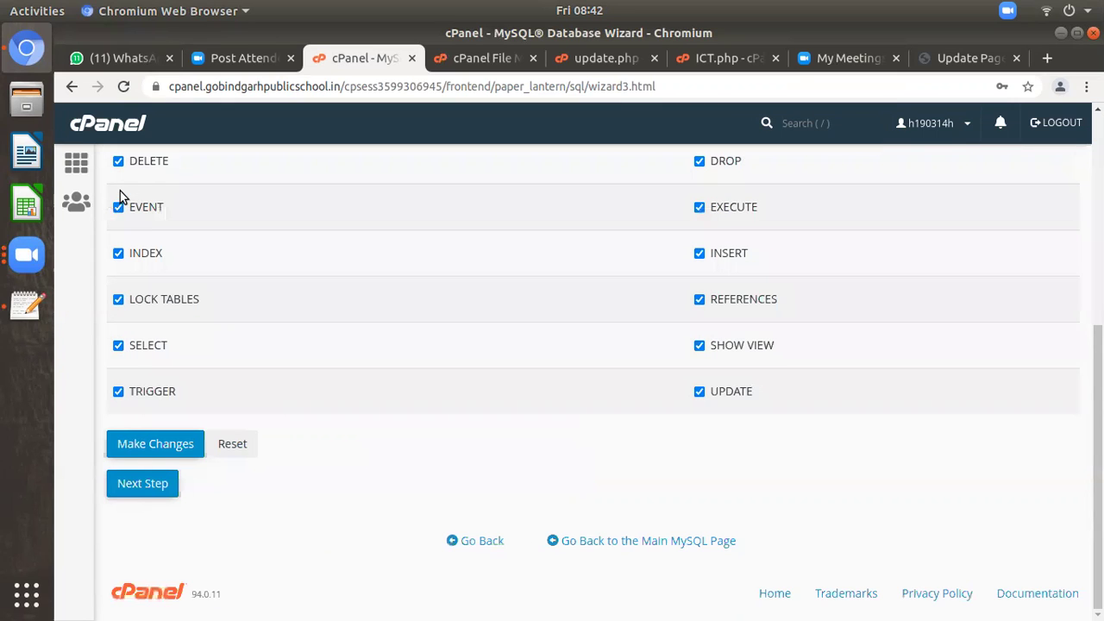
click(185, 448)
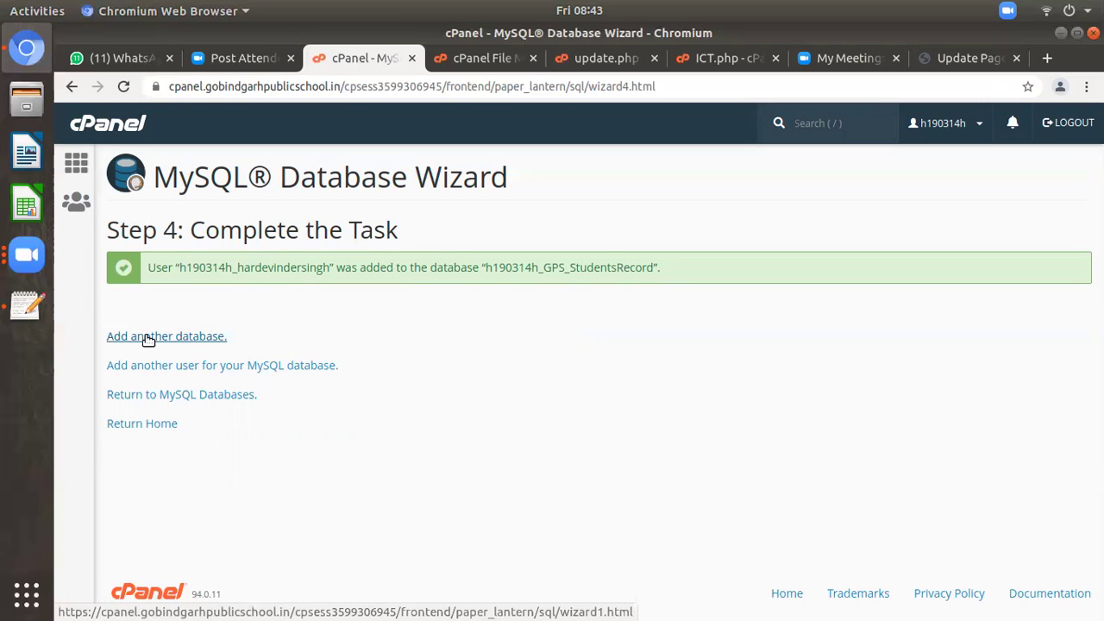
click(43, 316)
drag(337, 61, 128, 60)
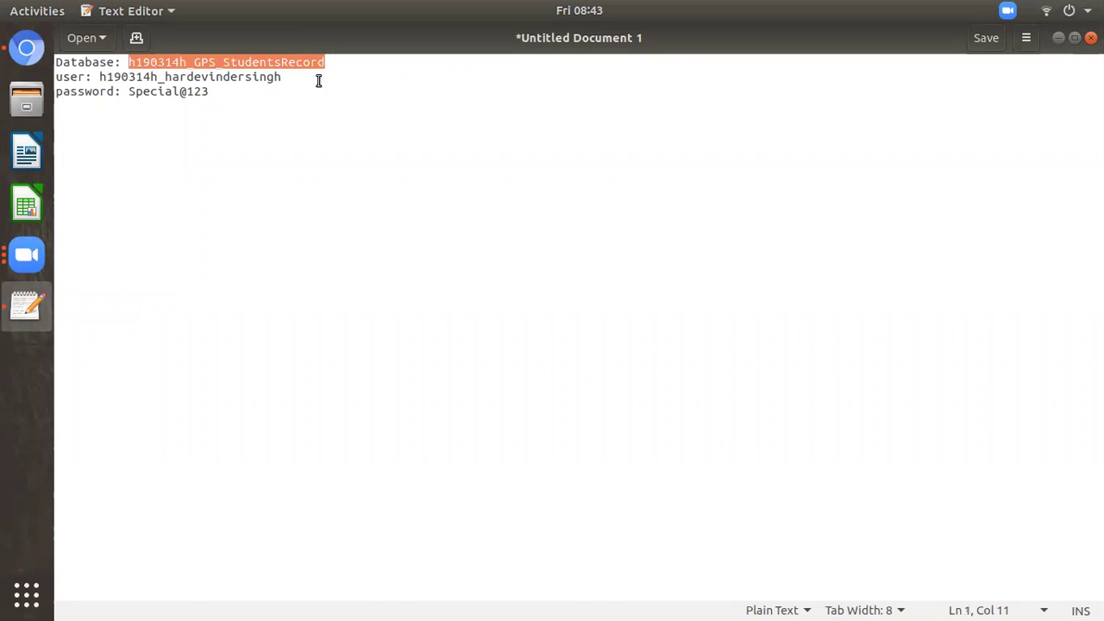
drag(296, 77, 99, 75)
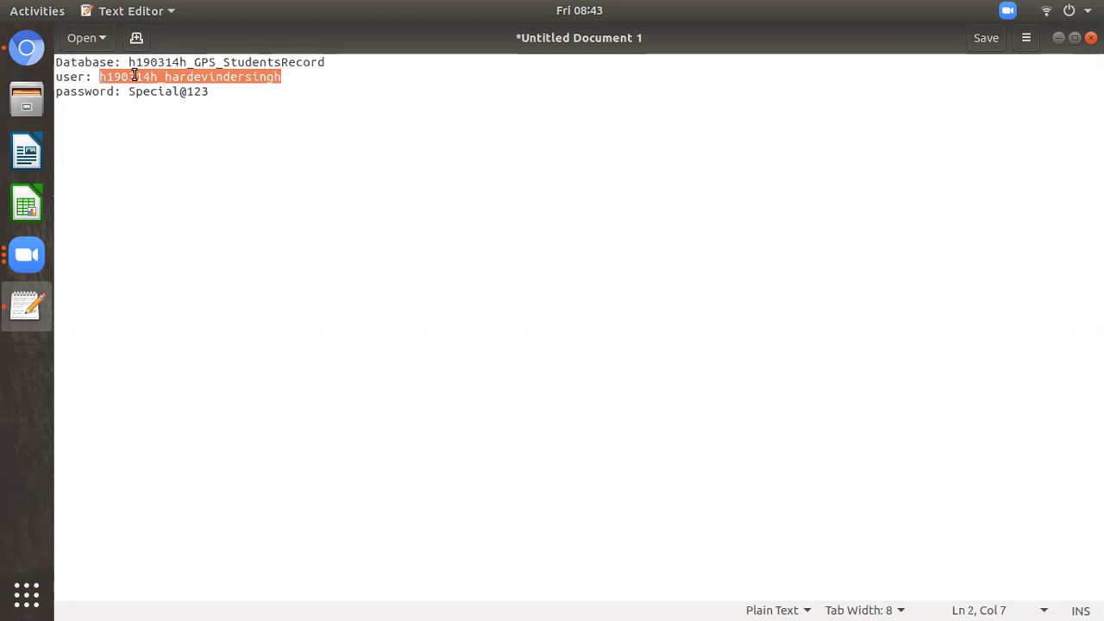
drag(218, 93, 128, 91)
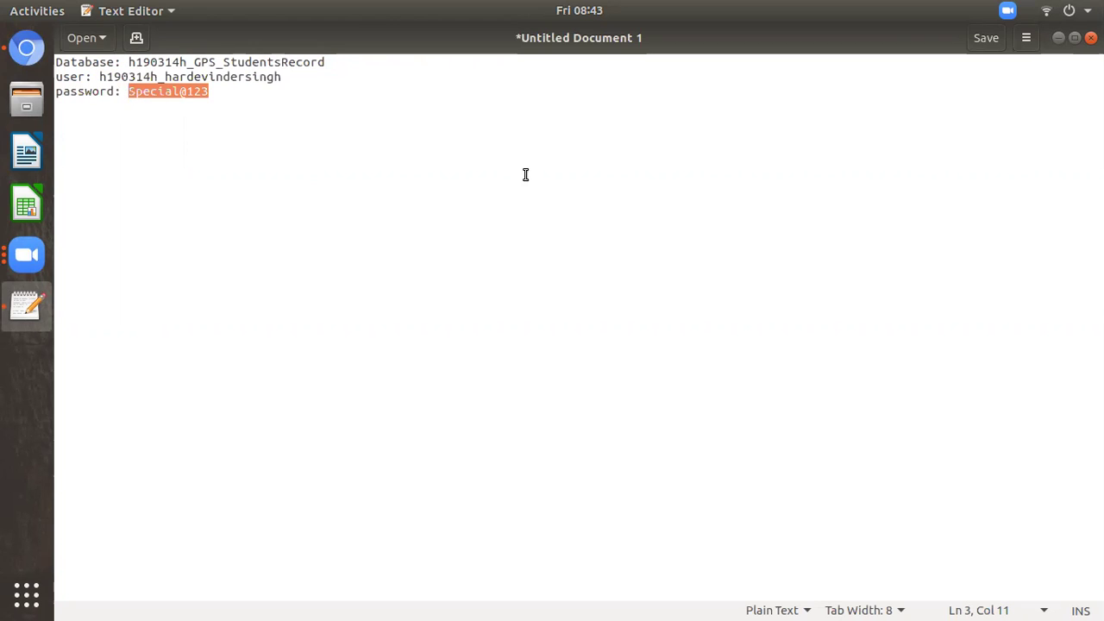
click(554, 181)
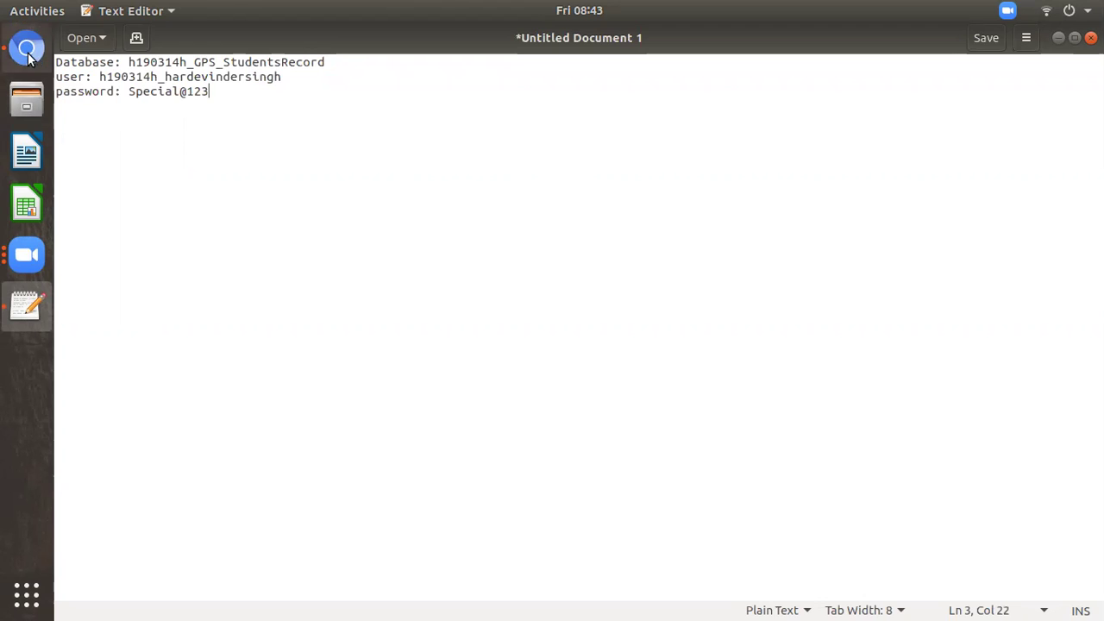
click(27, 48)
- In update.php, add a new indented line right after the opening <?php tag
click(577, 52)
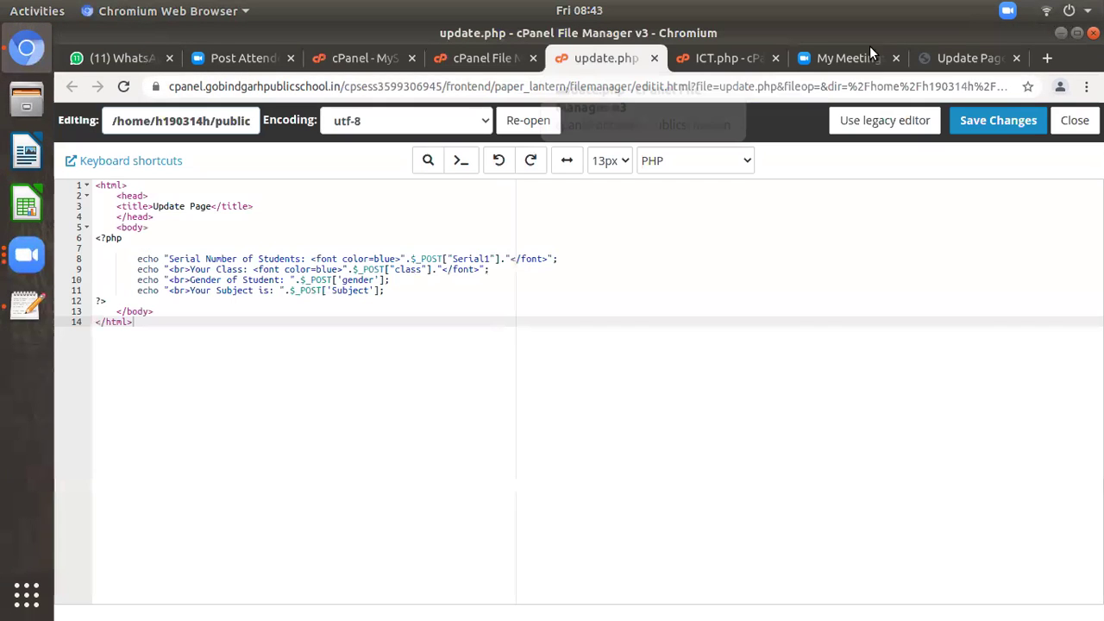
click(213, 231)
click(216, 236)
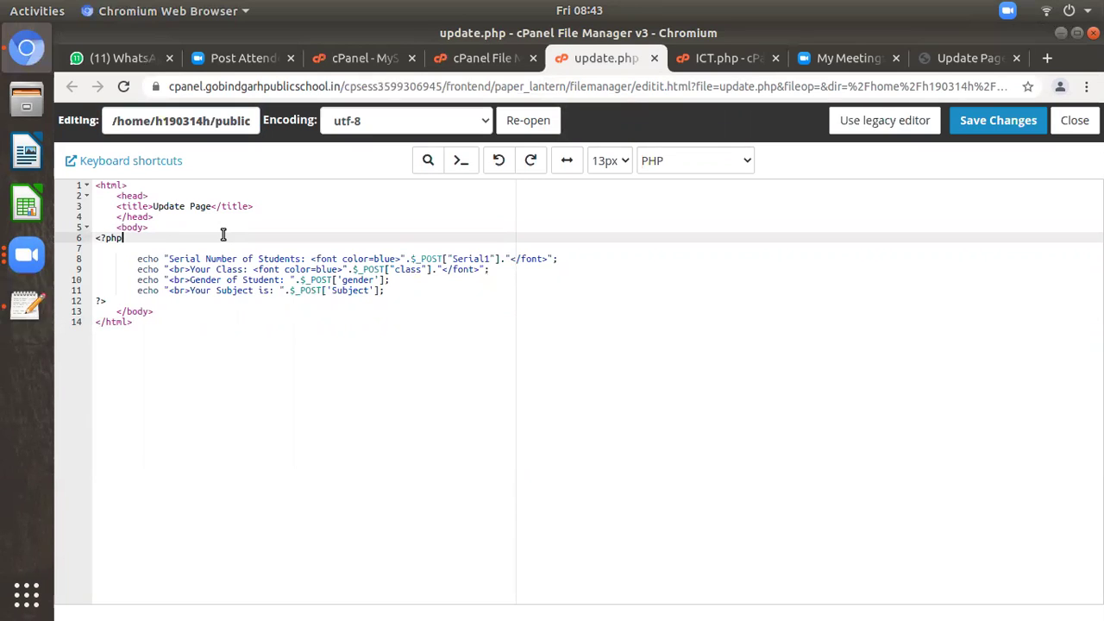
key(Return)
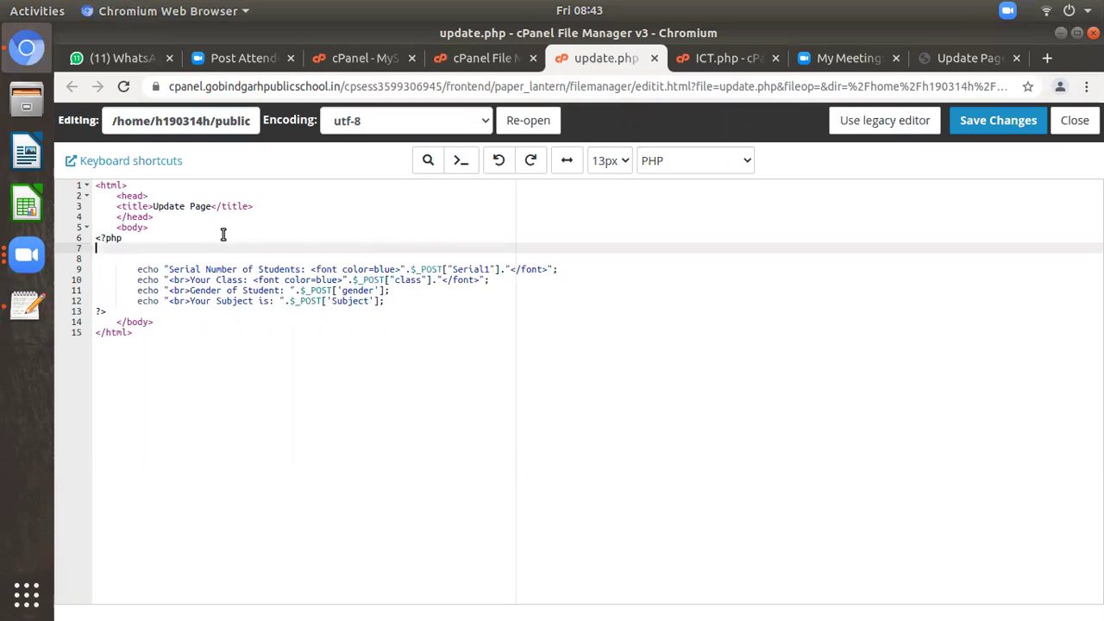
key(Tab)
key(Tab)
- Replace the test text on the new line with $Servername="localhost";
text($)
key(BackSpace)
text(dfsadj)
key(BackSpace)
key(BackSpace)
key(BackSpace)
key(BackSpace)
key(BackSpace)
key(BackSpace)
text(echo "lkdsjfk)
key(BackSpace)
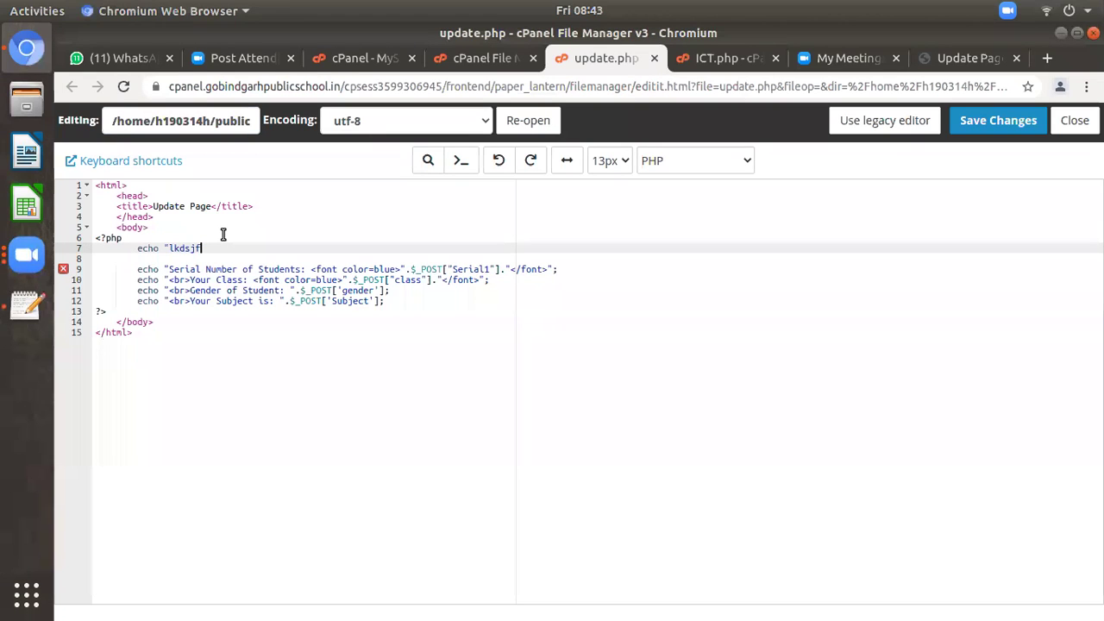
key(shift+Home)
text($)
key(BackSpace)
text($Ser)
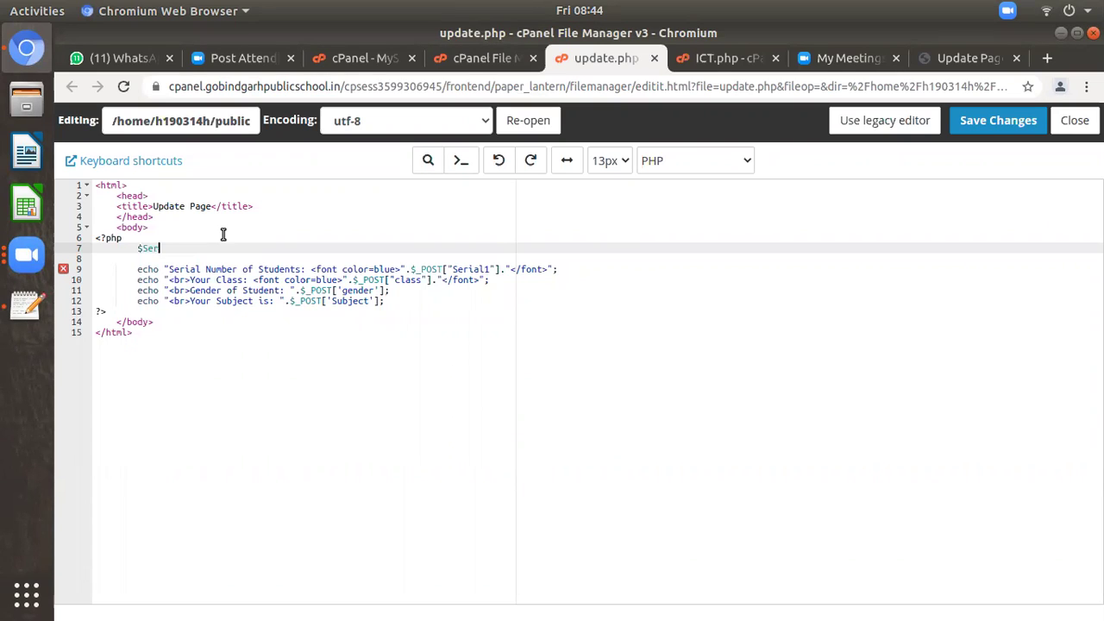
text(vername=)
text("localhost";)
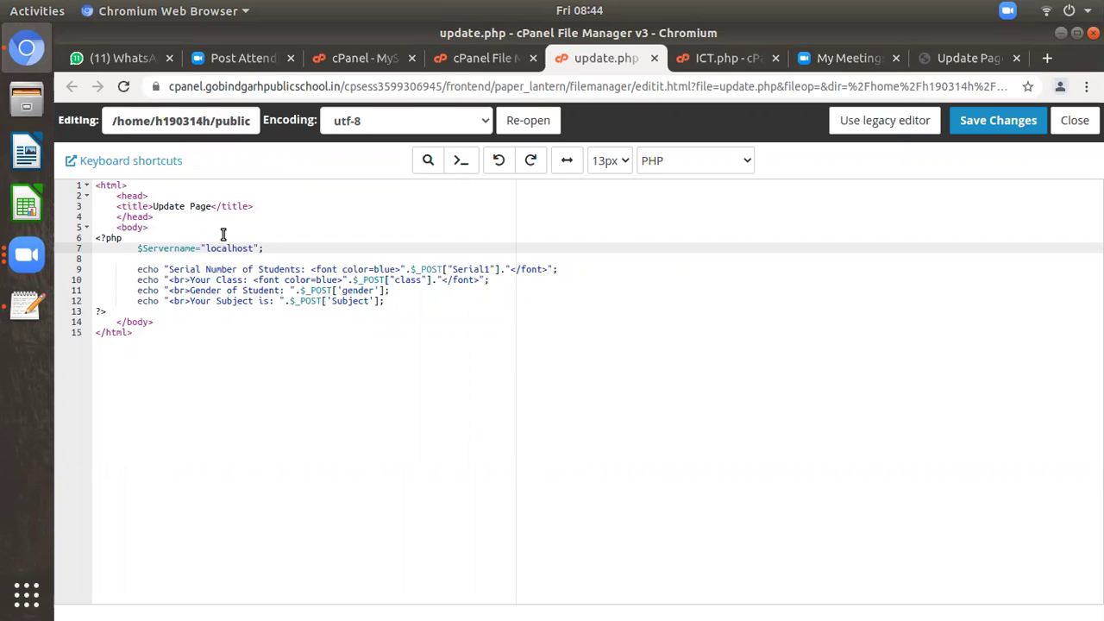